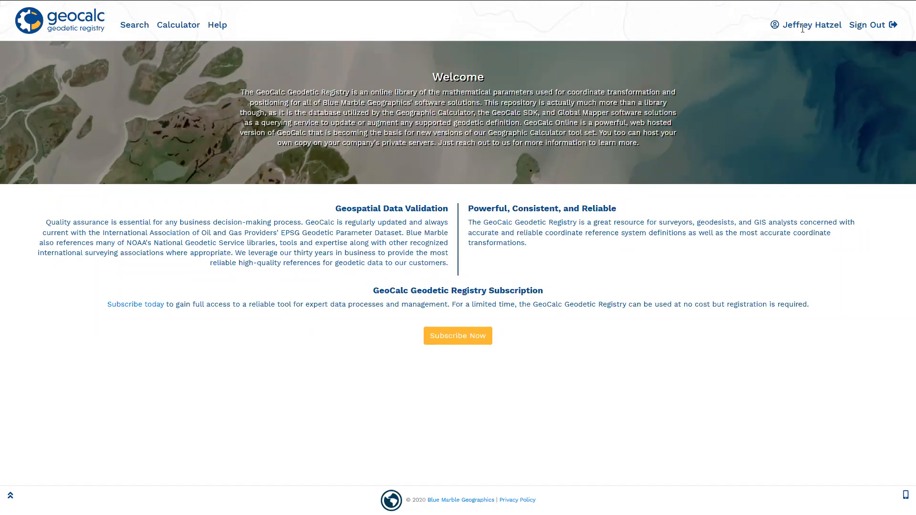
- Run a registry search for a bounding box over New England, from about 39.97, -74.53 to 45.33, -68.90
click(803, 29)
click(128, 26)
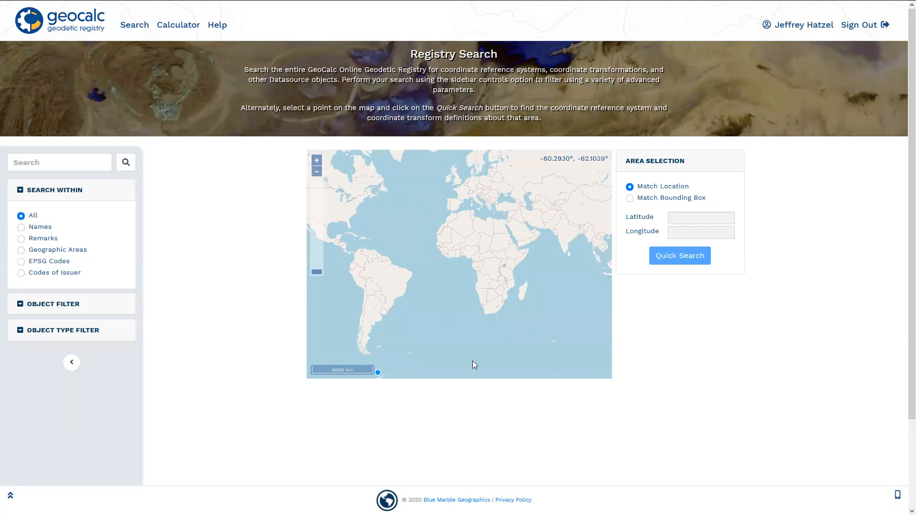
click(354, 200)
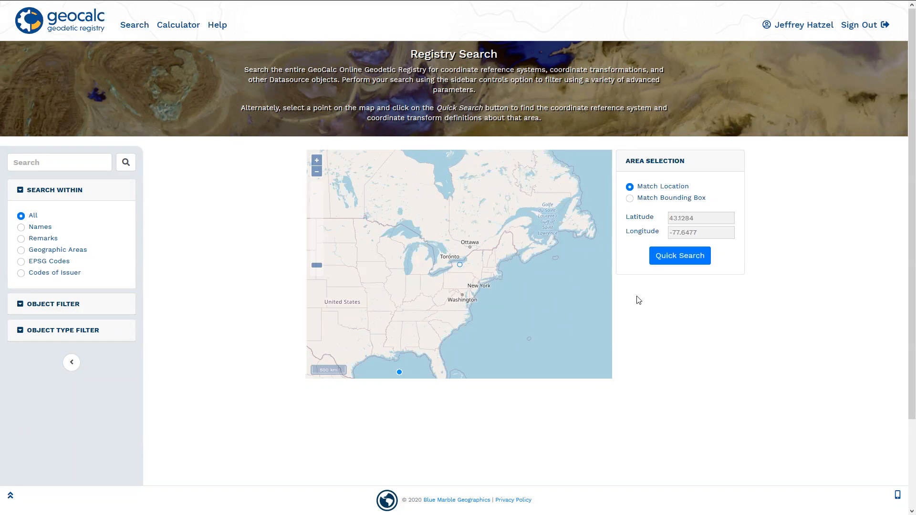
click(648, 200)
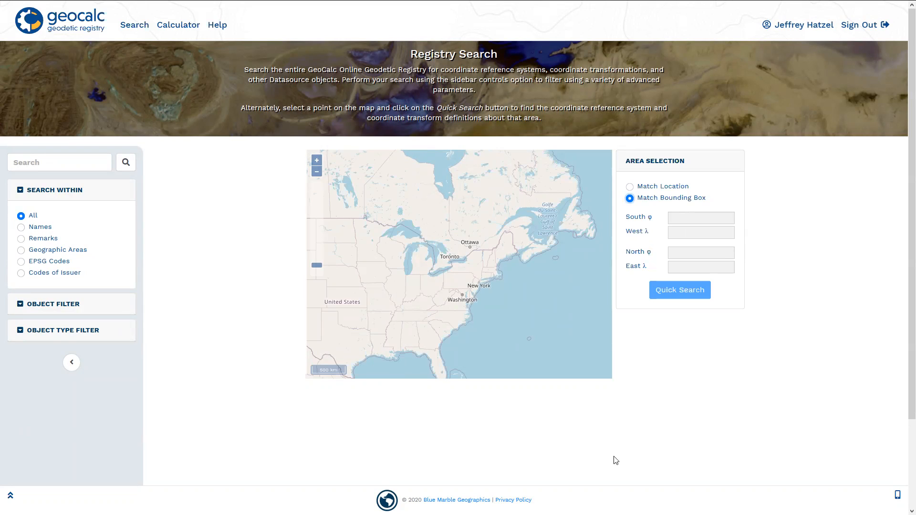
click(477, 249)
drag(477, 248, 507, 287)
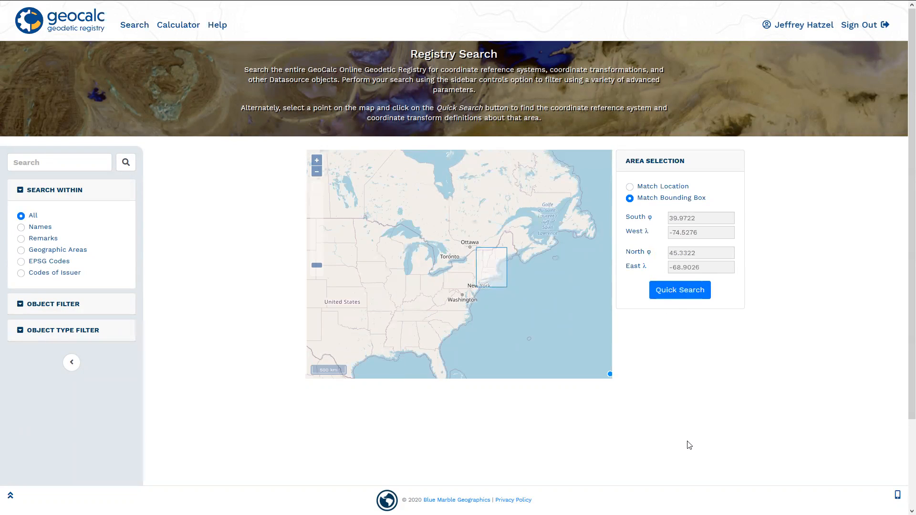
click(680, 295)
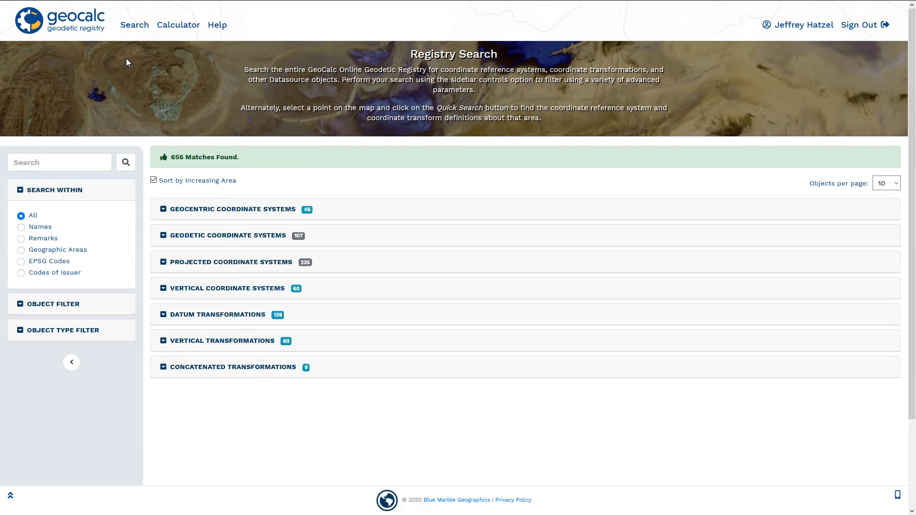
- Run a new registry search matching the point location at Augusta, Maine, at about latitude 44.3035 and longitude -69.8035
click(135, 26)
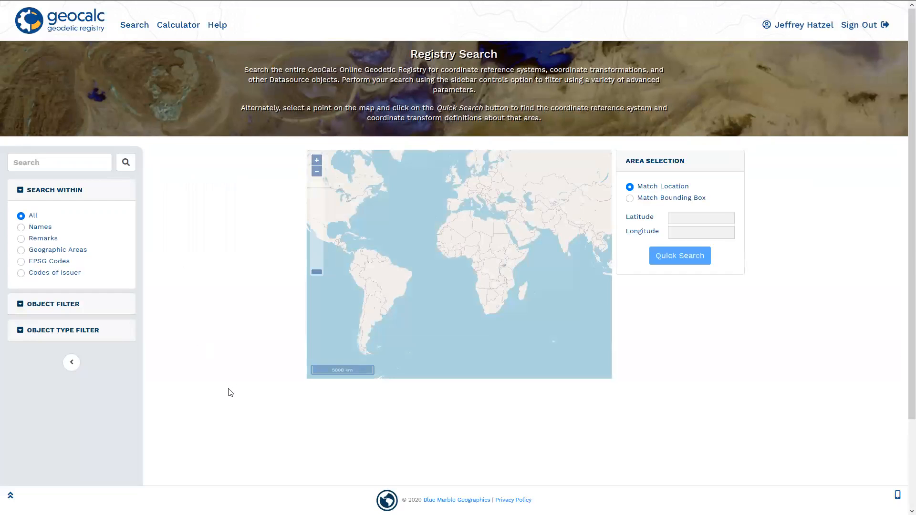
click(657, 188)
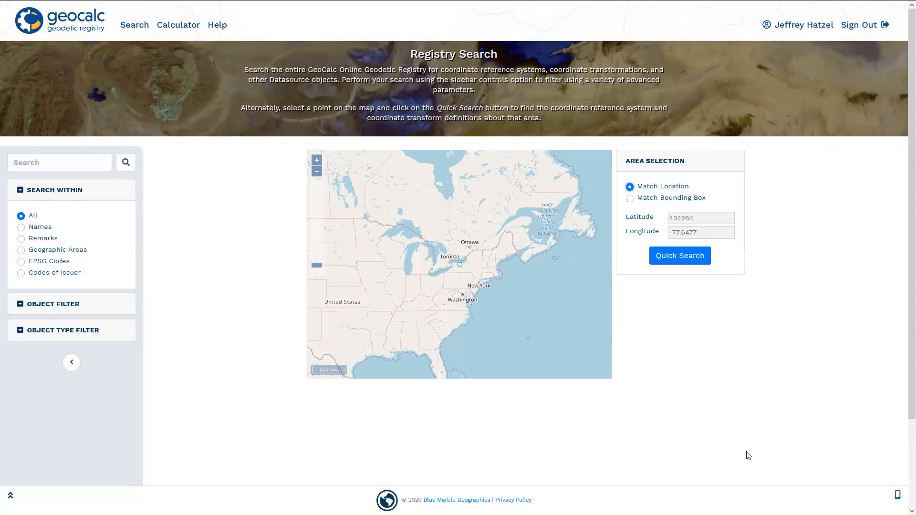
key(ctrl)
key(ctrl)
scroll(535, 282, up, 3)
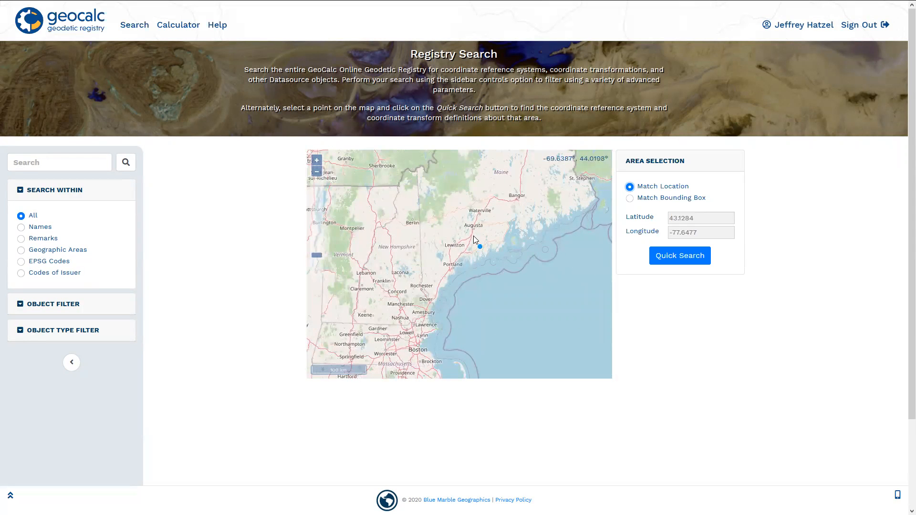
click(472, 229)
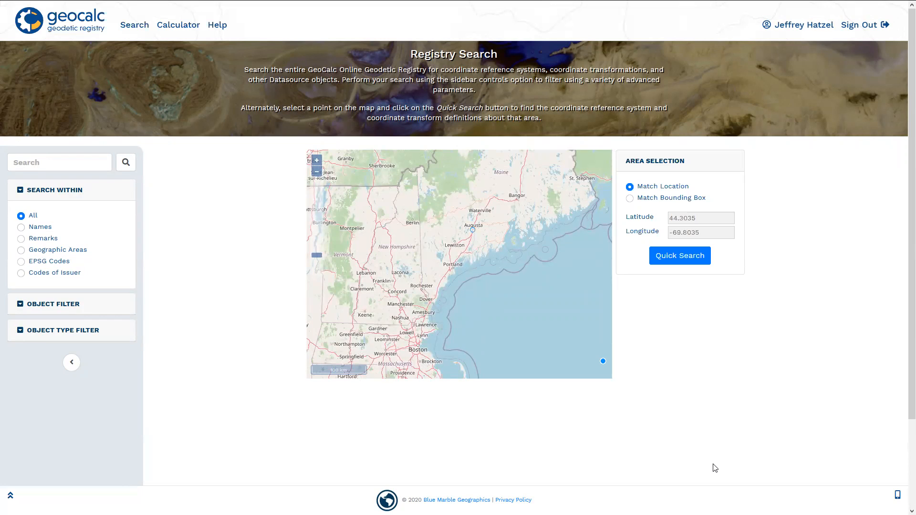
click(680, 258)
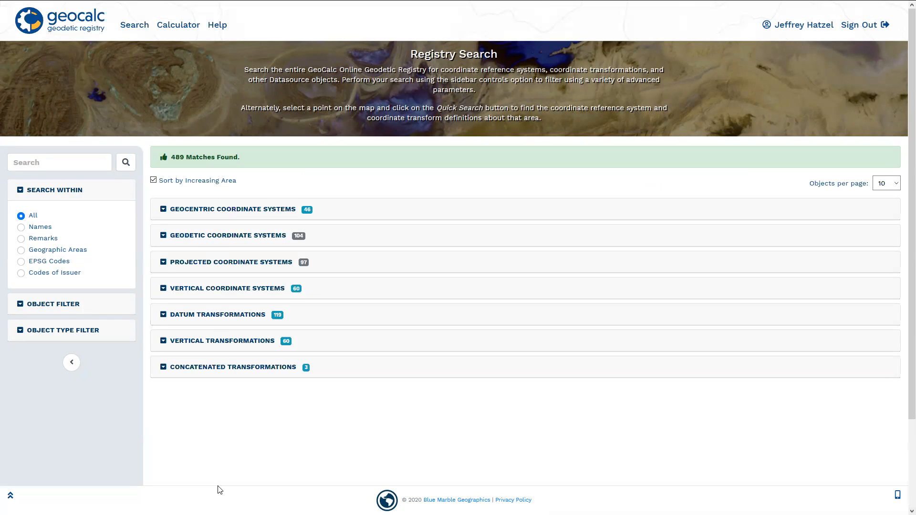
- Review the late-bound projected coordinate systems found for the Augusta location, and collapse their list
click(163, 265)
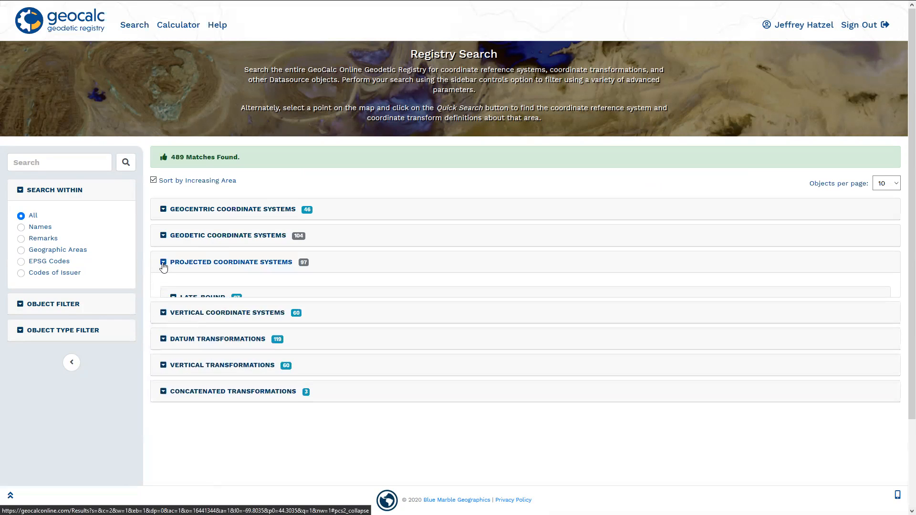
click(173, 298)
scroll(181, 310, down, 2)
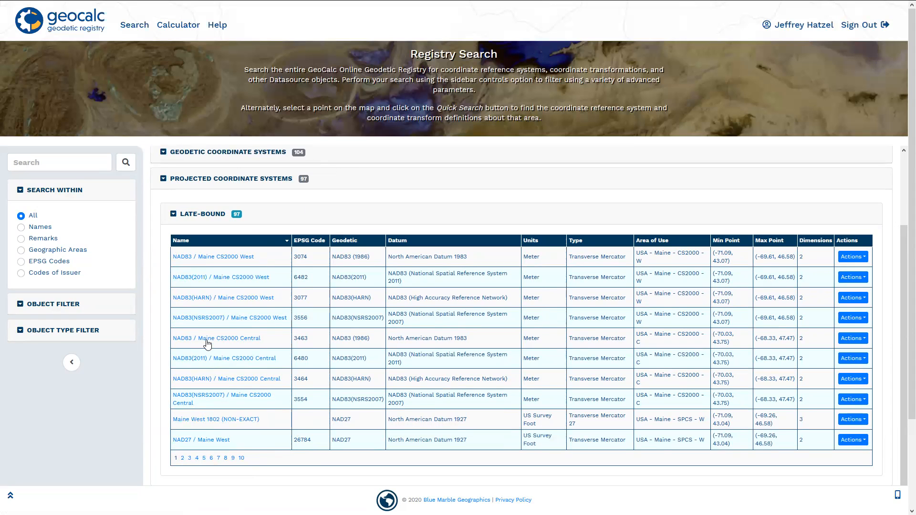
scroll(188, 320, up, 1)
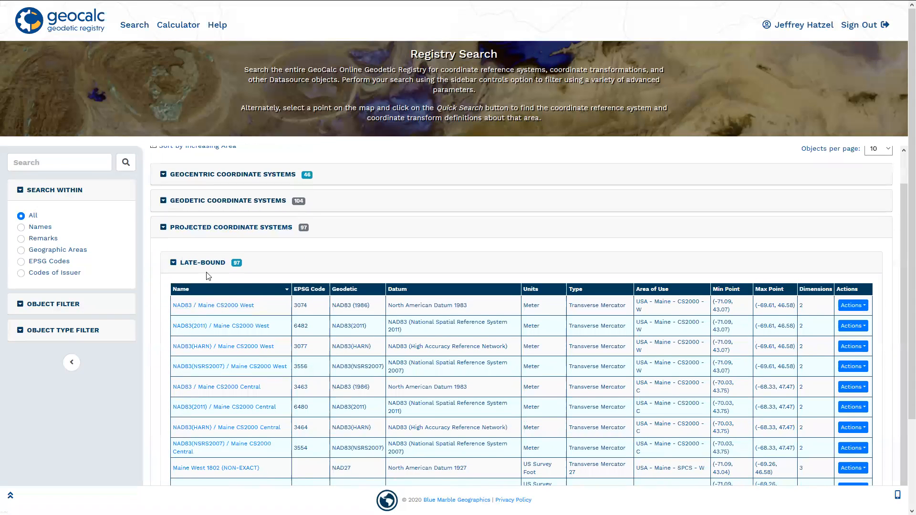
click(206, 267)
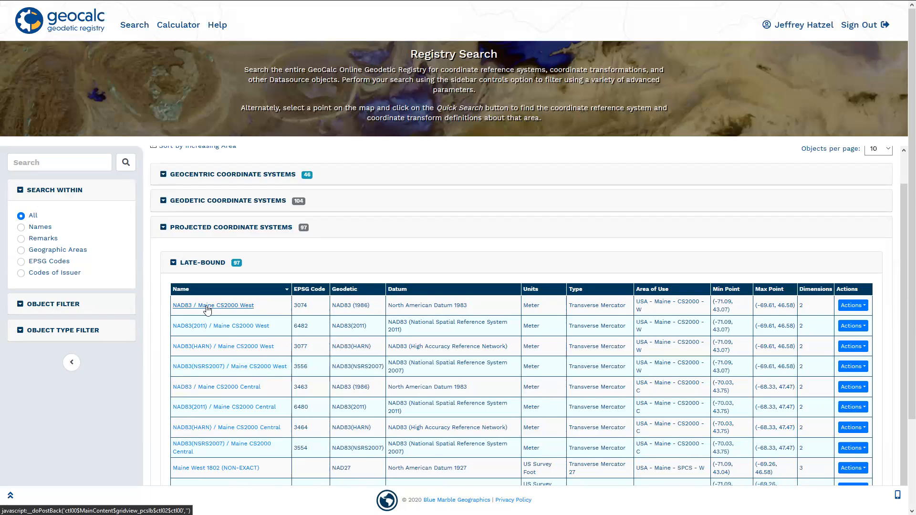
click(172, 265)
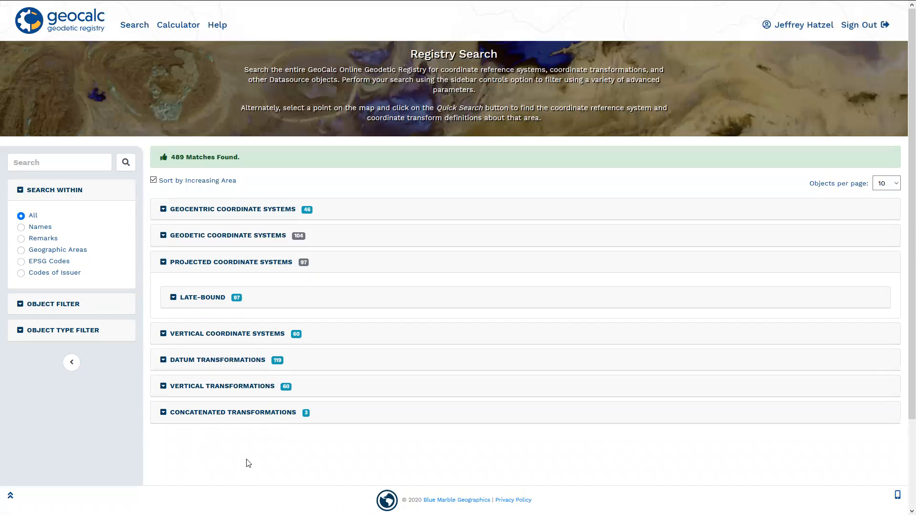
- Return to a fresh registry search and inspect the object filter and object type filter options
click(71, 167)
click(134, 27)
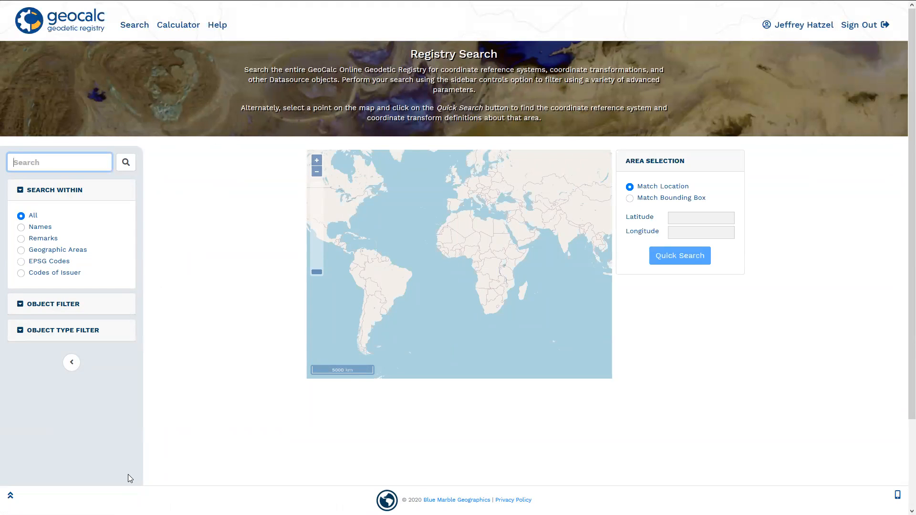
click(19, 305)
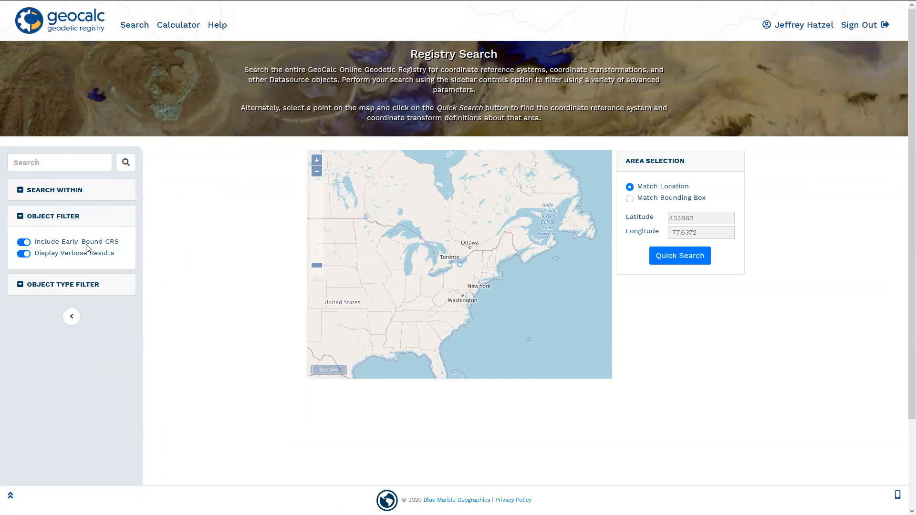
click(28, 286)
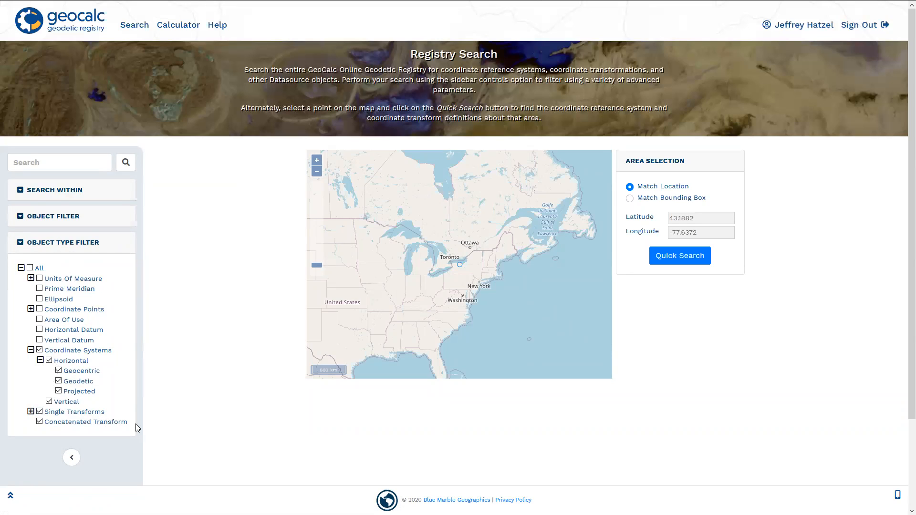
click(23, 242)
- Search the registry for "bogota" with the default filters
click(28, 167)
text(bogota)
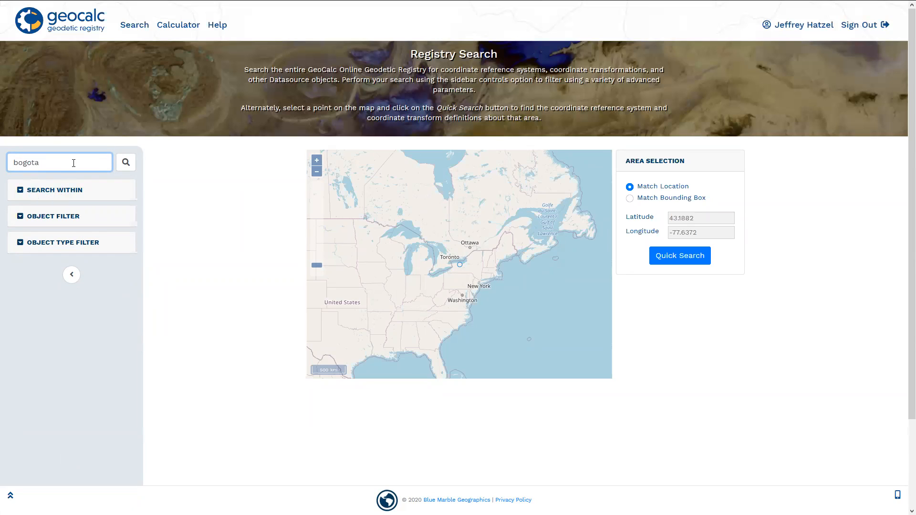
key(Return)
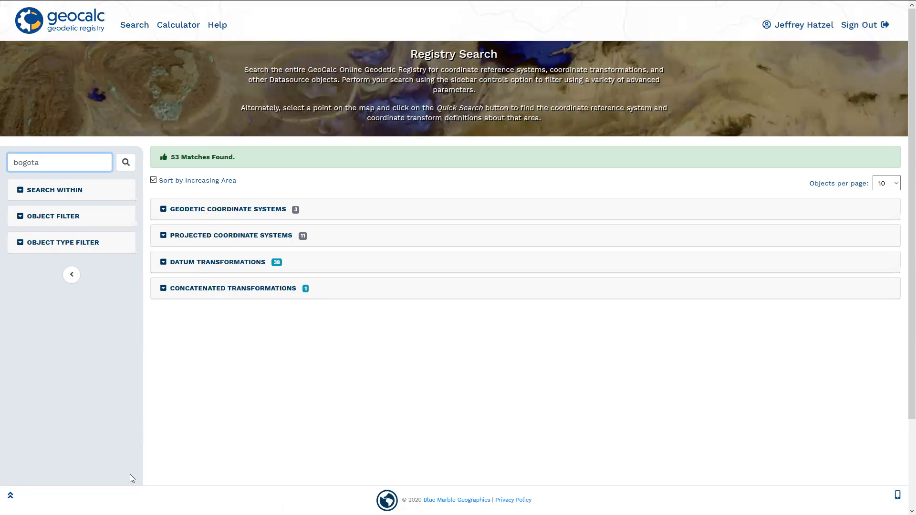
- Review the late-bound geodetic coordinate systems and both pages of late-bound projected coordinate systems in the bogota results
click(167, 210)
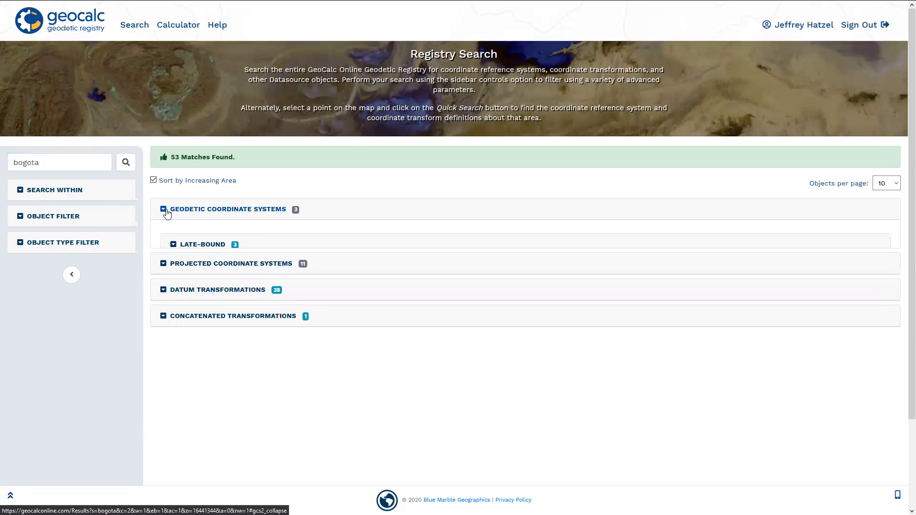
click(174, 245)
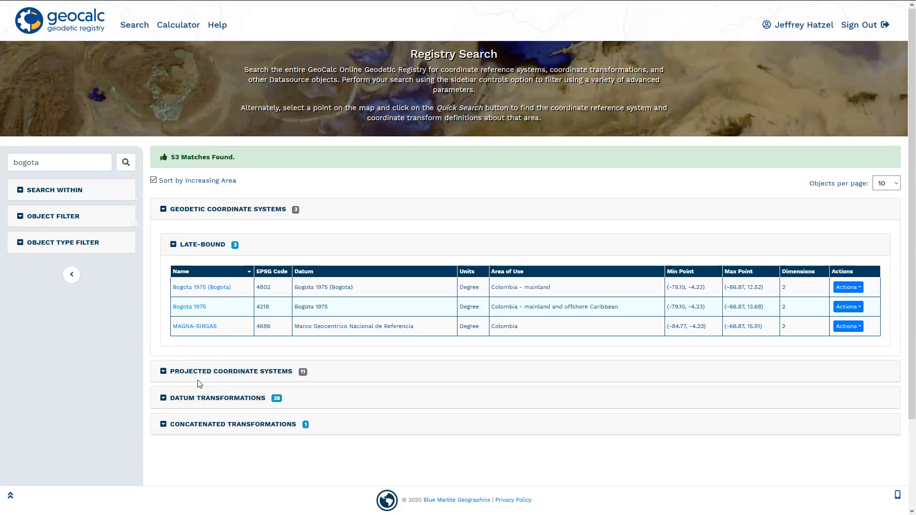
click(164, 371)
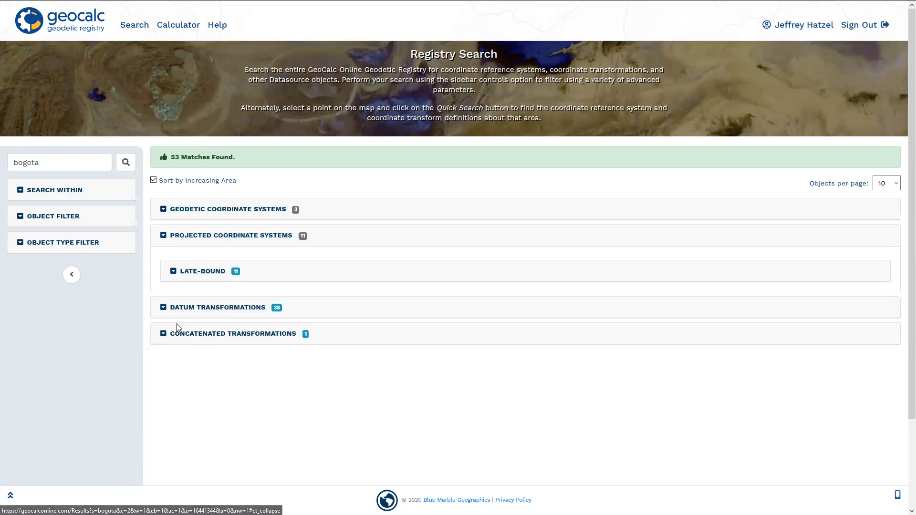
click(176, 273)
scroll(189, 294, down, 1)
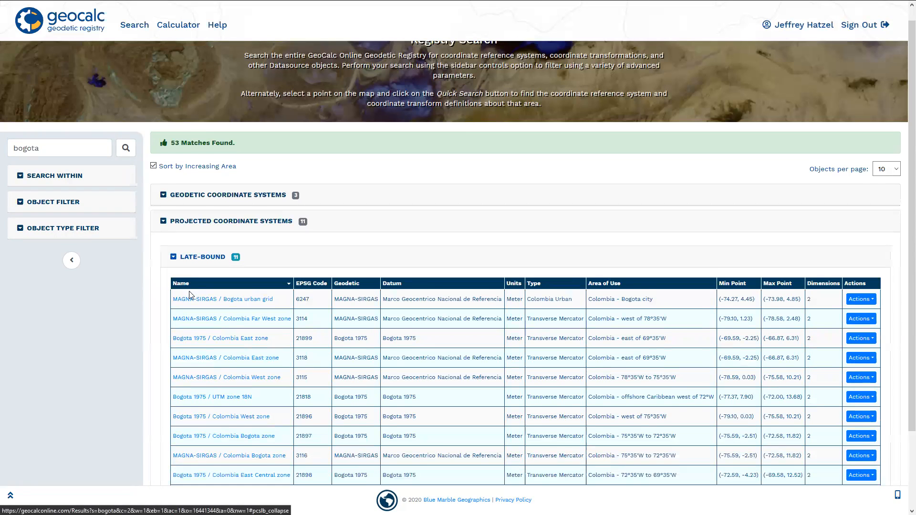
scroll(190, 296, down, 2)
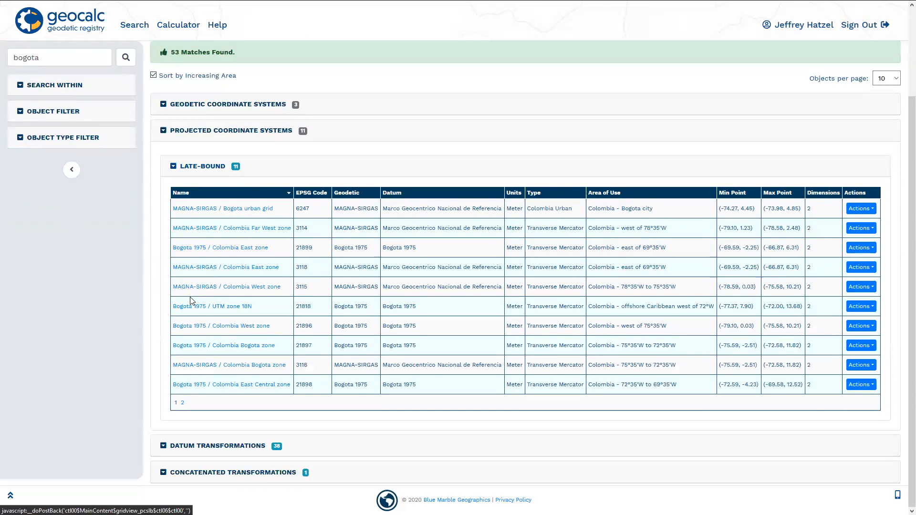
click(182, 403)
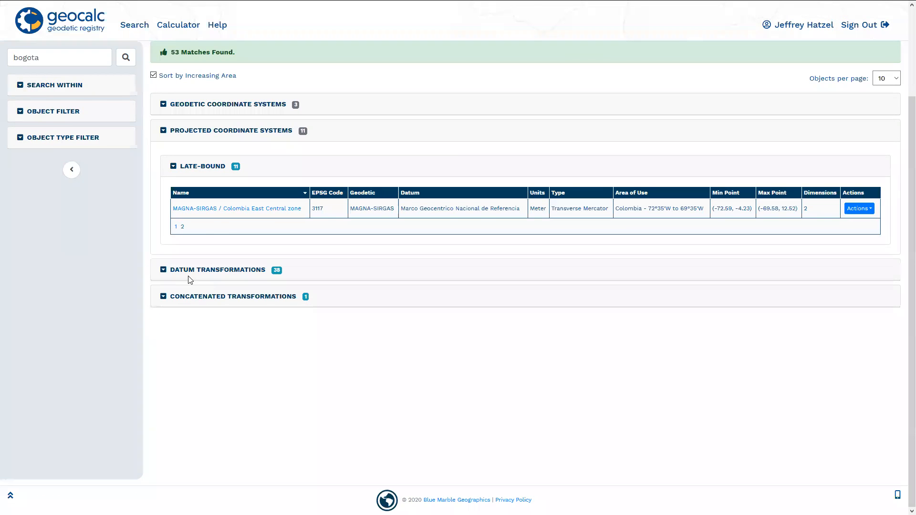
- Review the datum transformations and concatenated transformations in the bogota results, and show the geodetic coordinate systems again
click(169, 270)
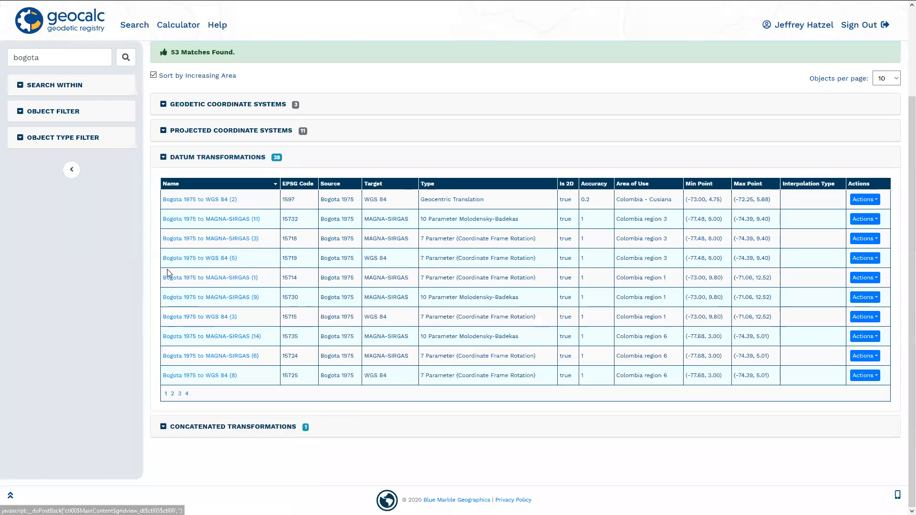
click(163, 428)
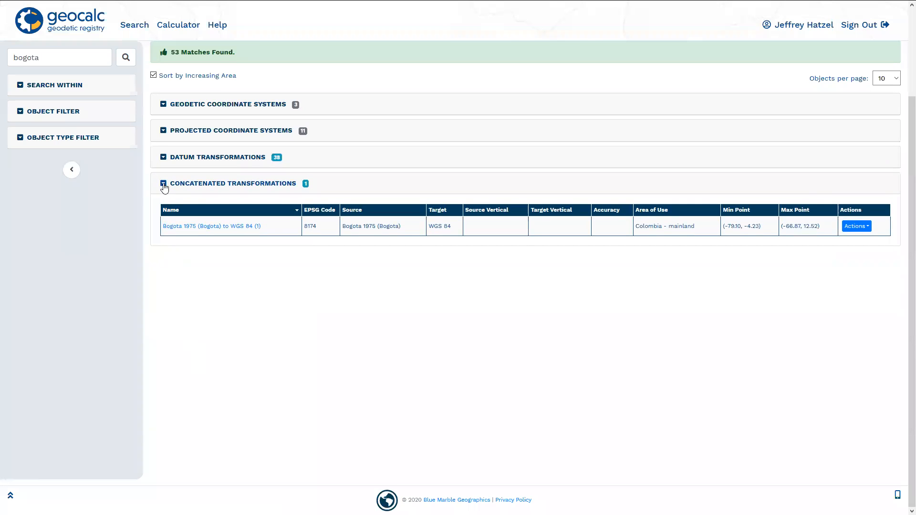
click(164, 186)
scroll(211, 353, up, 2)
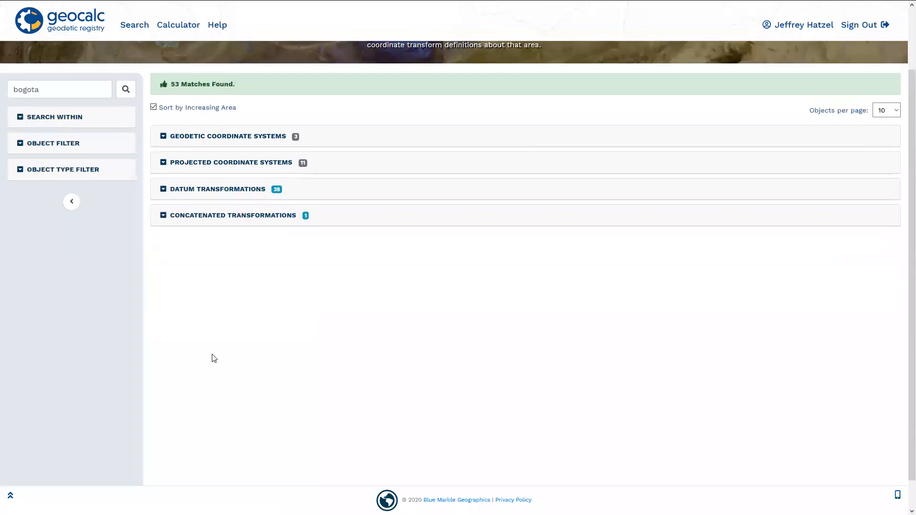
click(162, 204)
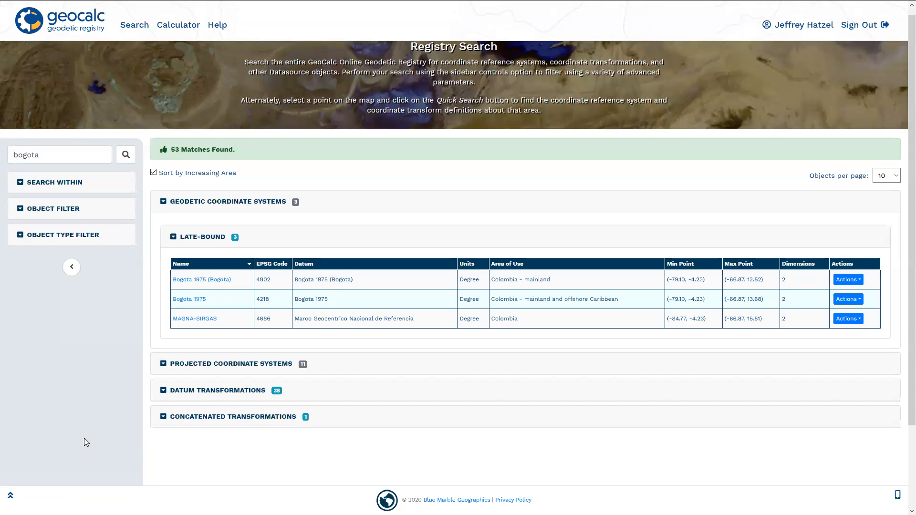
- Restrict the object types to Projected coordinate systems only and rerun the bogota search
click(25, 236)
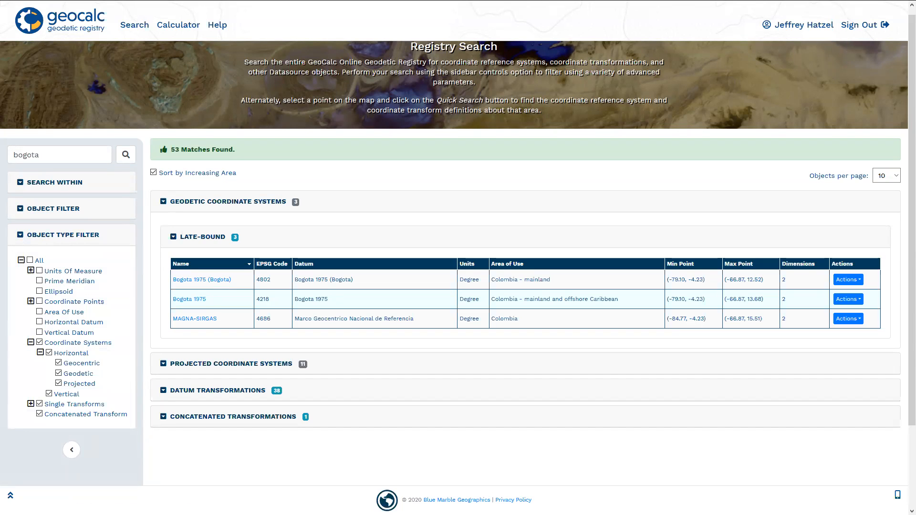
click(59, 363)
click(58, 373)
click(49, 394)
click(39, 404)
click(40, 414)
double_click(84, 159)
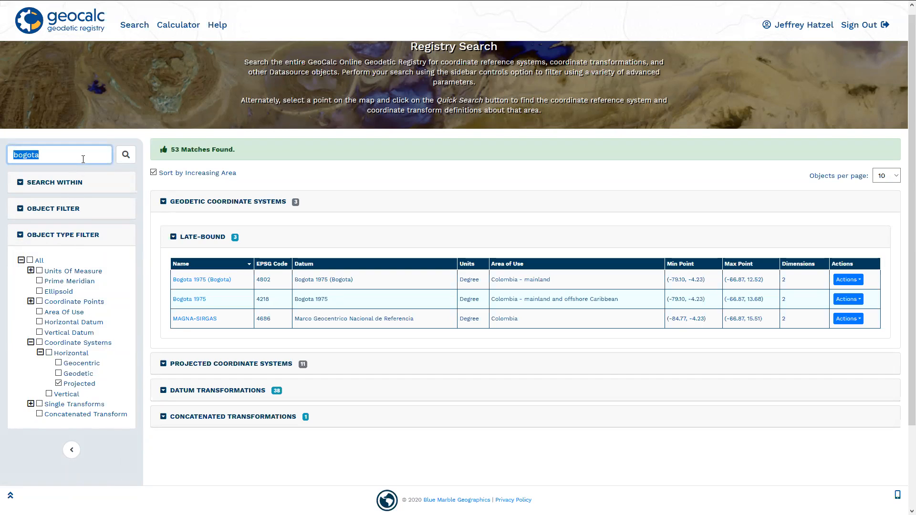
key(Return)
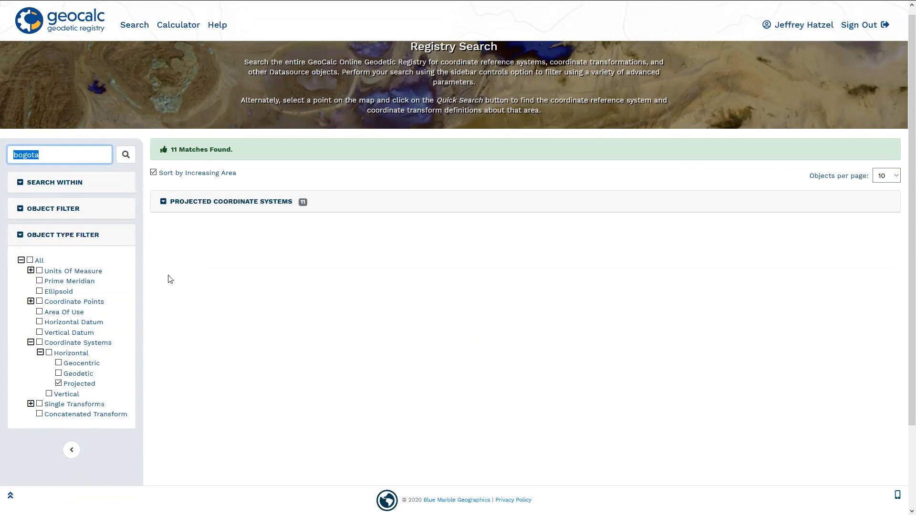
- Show the late-bound projected coordinate systems in the filtered bogota results and review their table
click(163, 203)
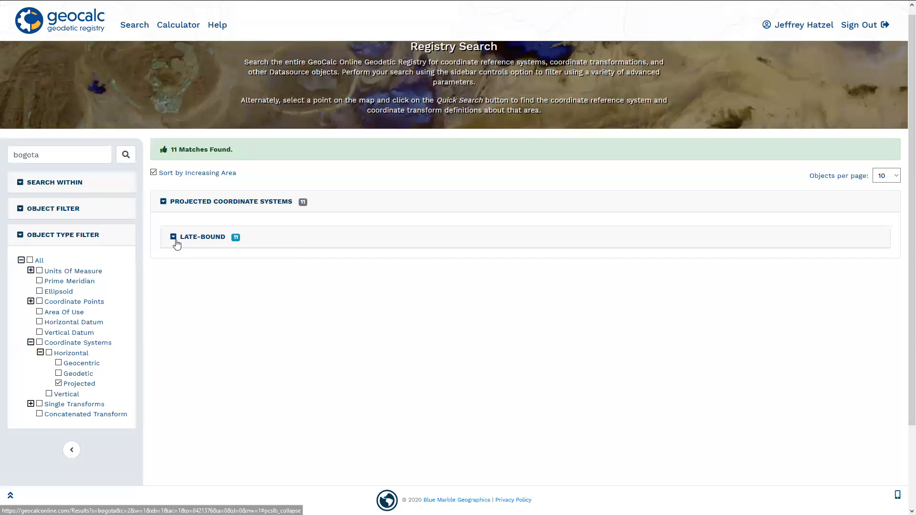
click(174, 239)
scroll(266, 350, down, 1)
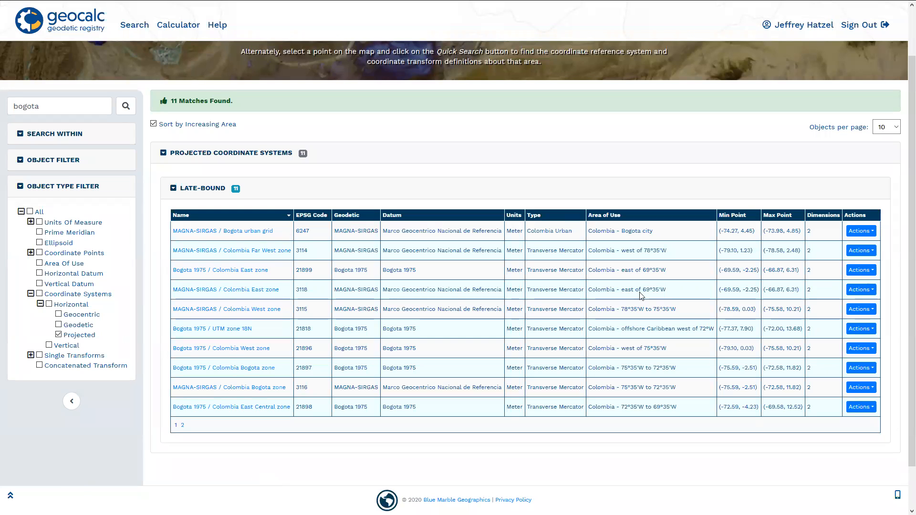
click(310, 236)
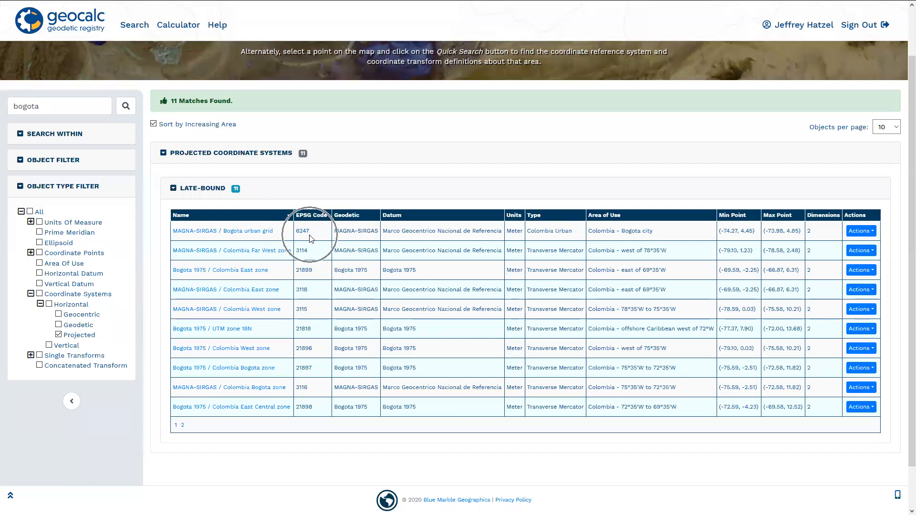
key(ctrl)
key(ctrl)
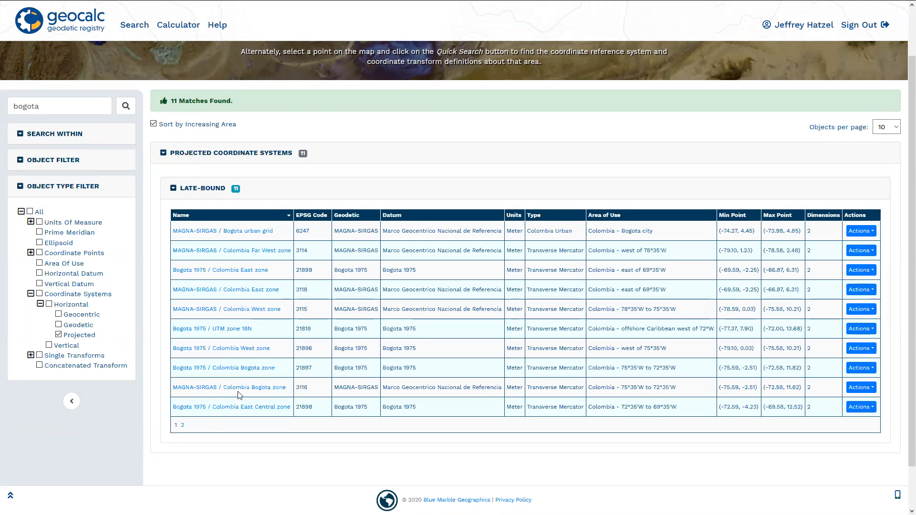
- Open the definition of MAGNA-SIRGAS / Colombia Far West zone and review its geodetic and projection parameters
click(257, 251)
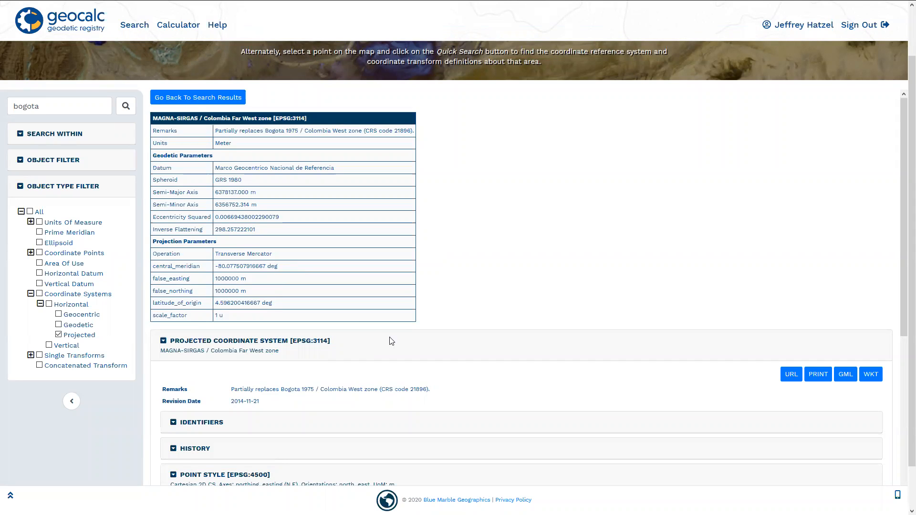
scroll(491, 276, down, 1)
scroll(490, 275, down, 2)
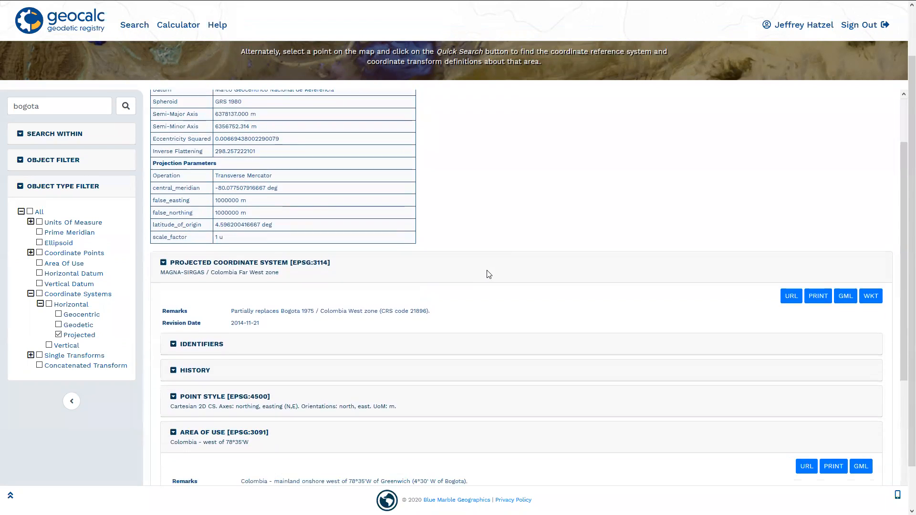
scroll(487, 278, up, 3)
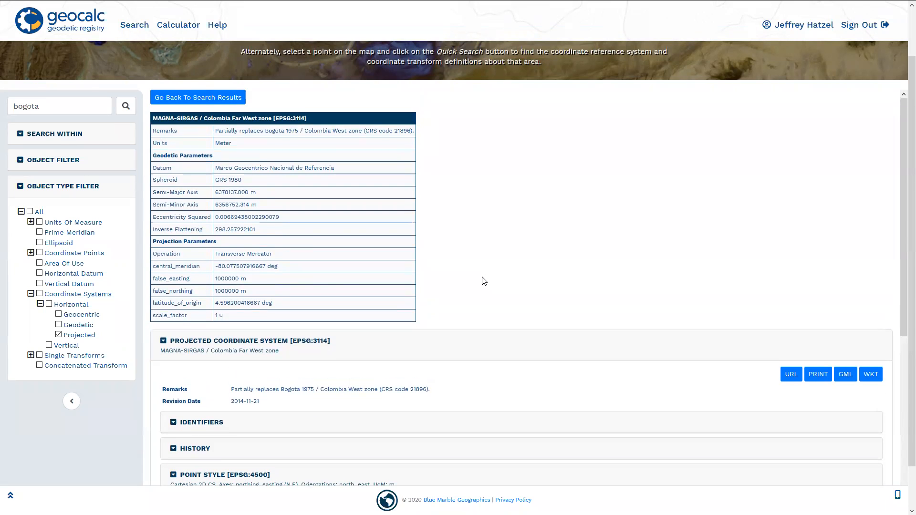
scroll(483, 280, down, 1)
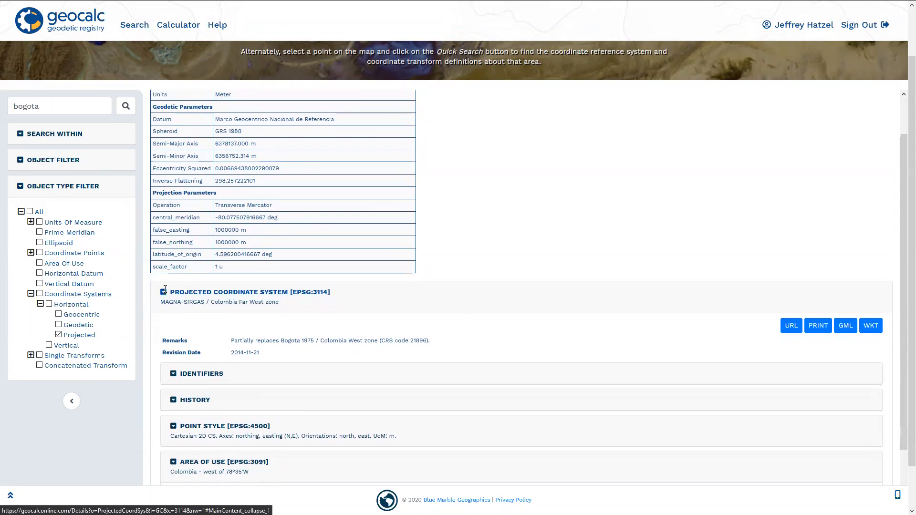
scroll(175, 298, up, 1)
scroll(162, 346, down, 4)
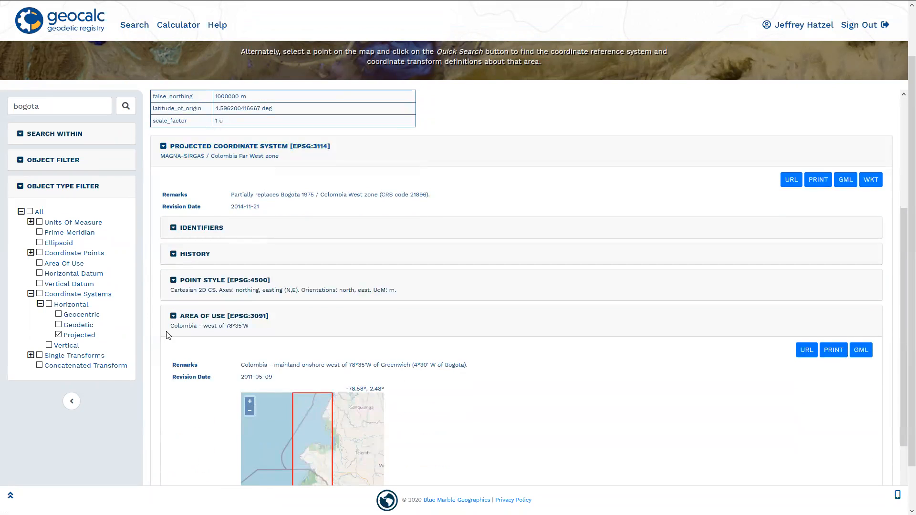
- Check the identifiers and history of the Colombia Far West zone projected coordinate system, collapsing each section after viewing
click(175, 230)
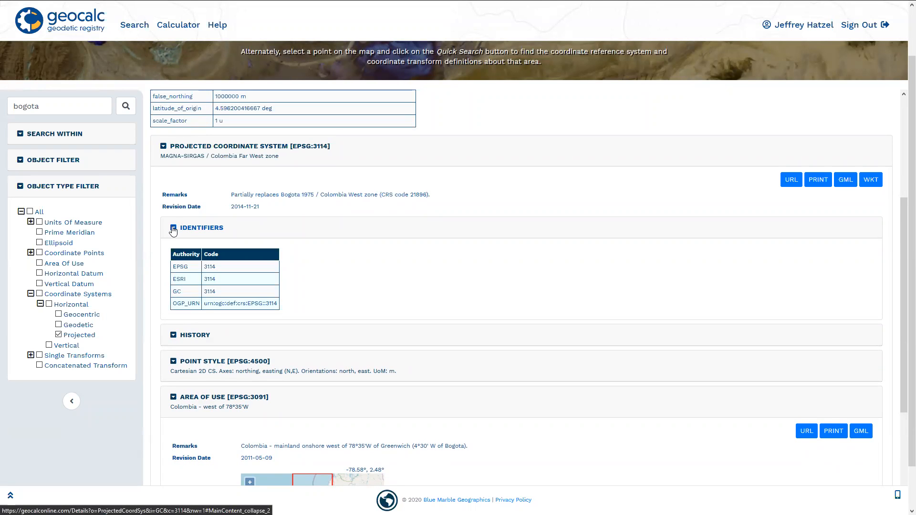
click(173, 230)
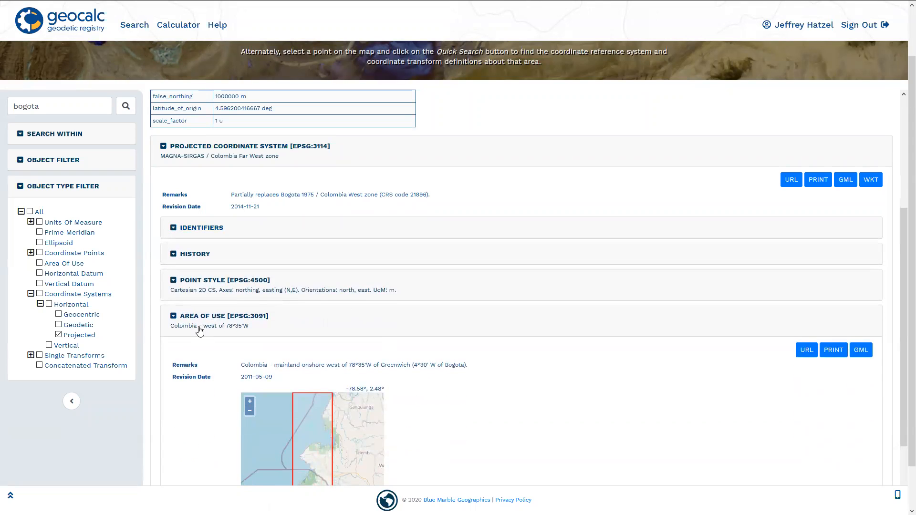
scroll(198, 329, down, 1)
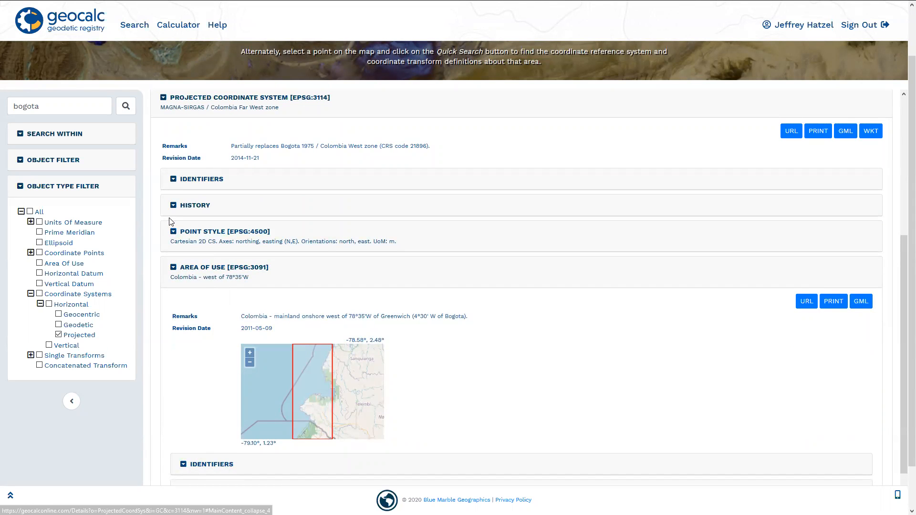
click(174, 206)
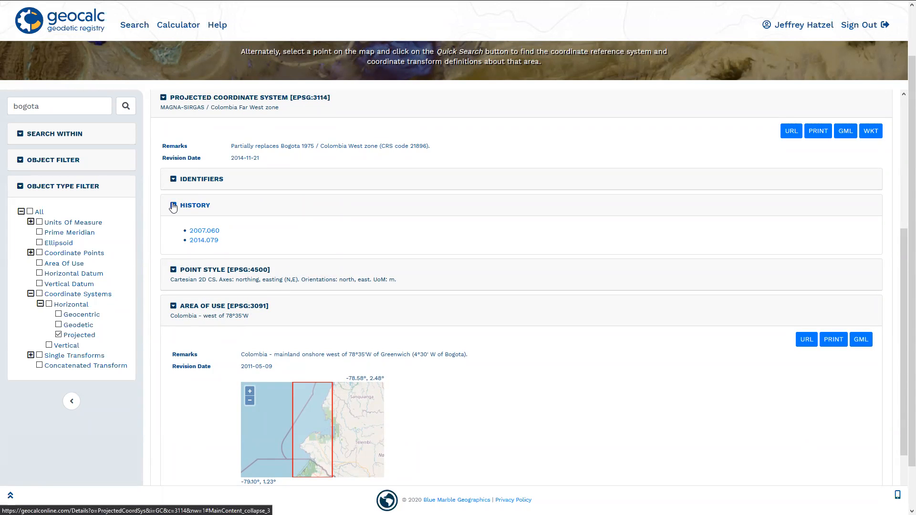
click(173, 206)
- Return from the Colombia Far West zone definition to the bogota search results
scroll(227, 302, up, 5)
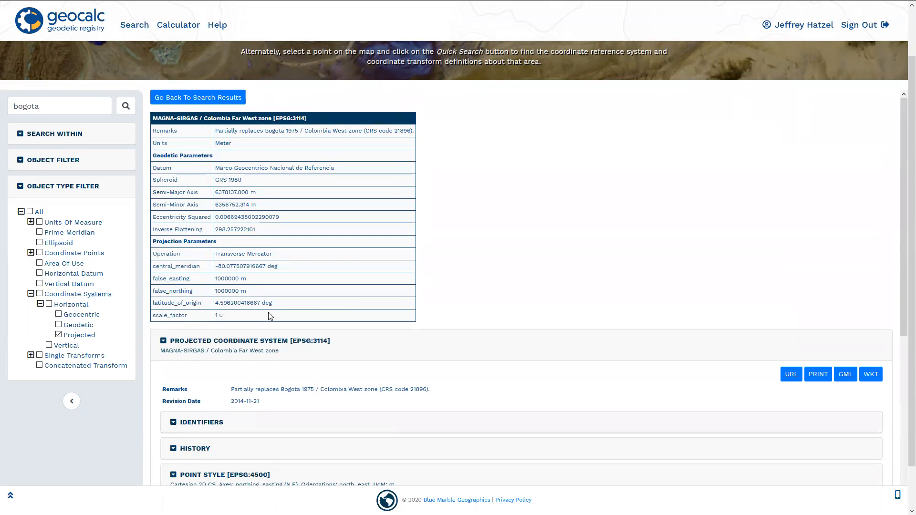
scroll(270, 316, up, 1)
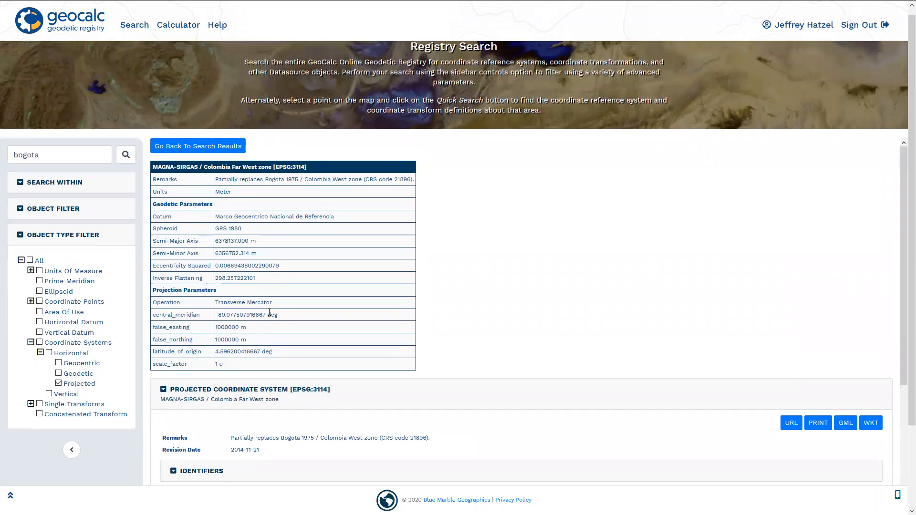
click(168, 148)
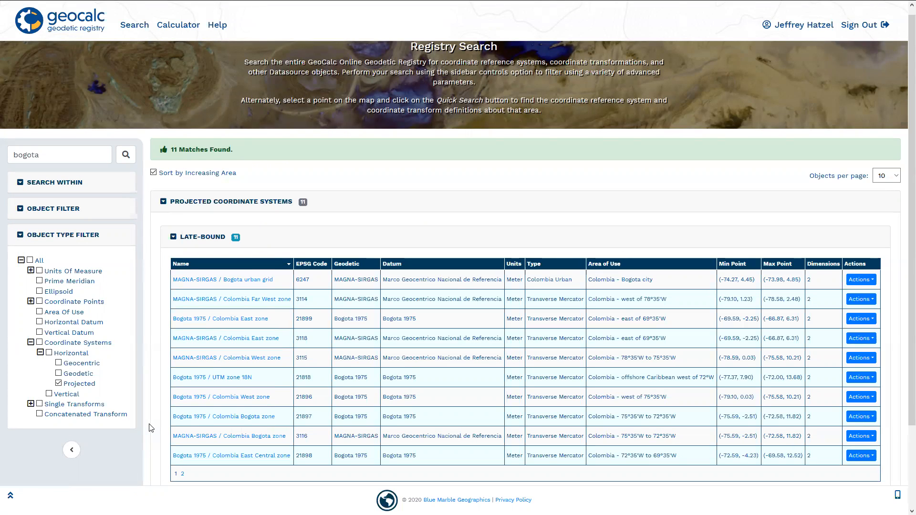
- Open the print-friendly definition of MAGNA-SIRGAS / Bogota urban grid from its row actions
click(865, 284)
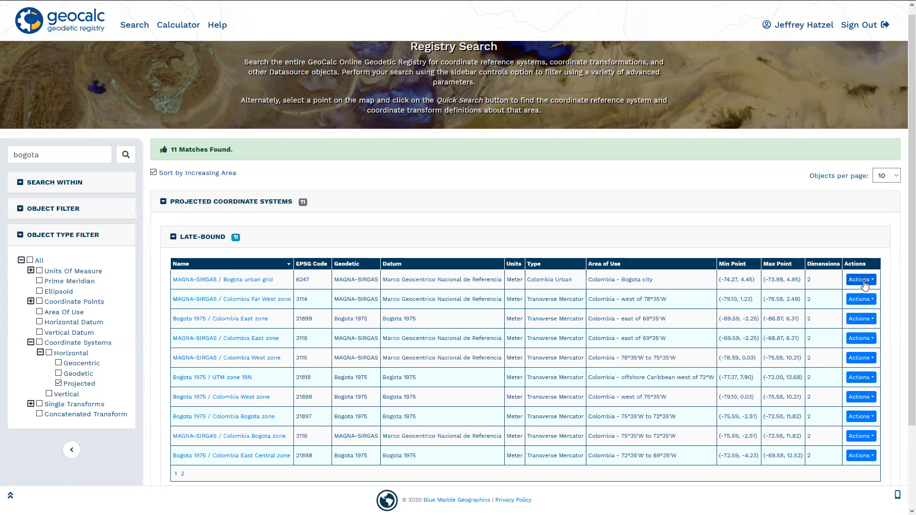
click(863, 283)
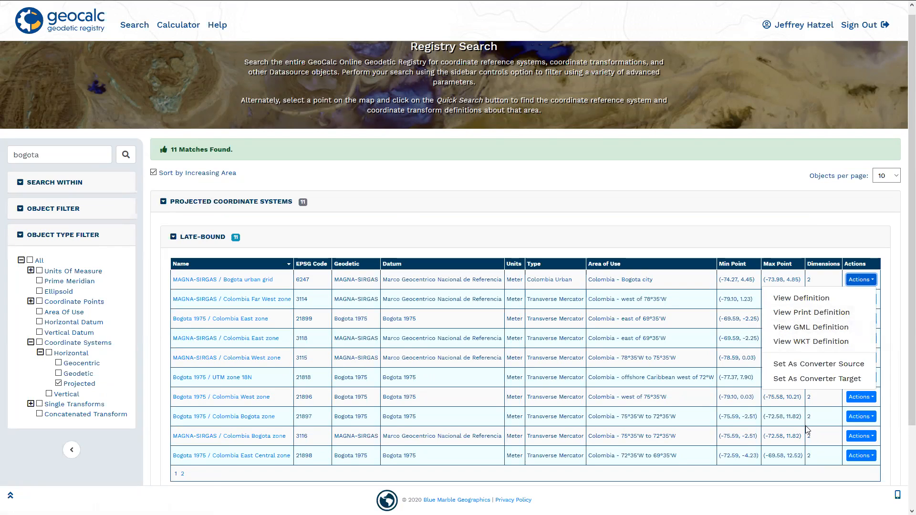
click(838, 313)
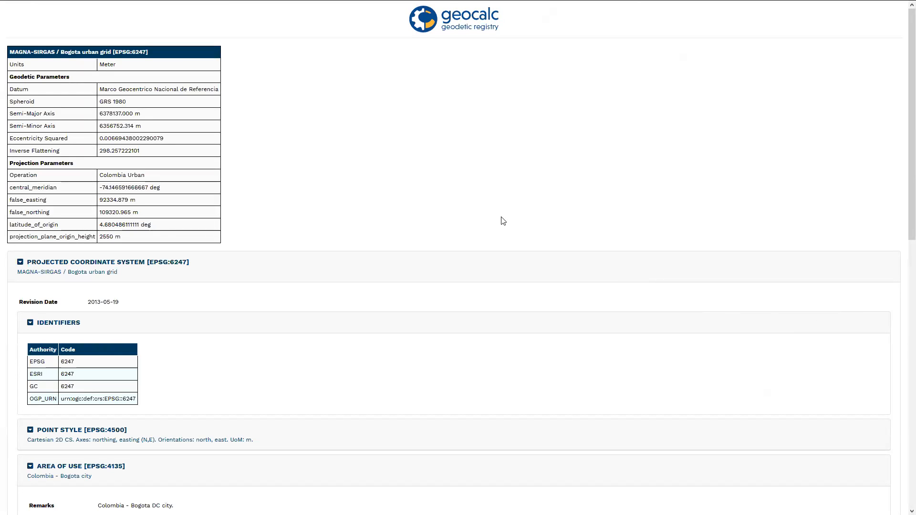
- Review the print definition's identifiers, area of use map and projection parameters, and close its browser tab
scroll(170, 157, down, 8)
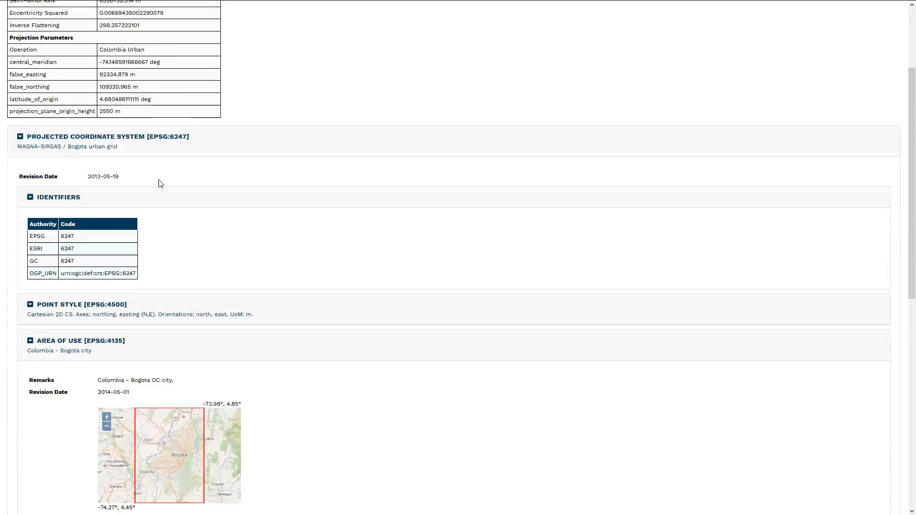
scroll(148, 237, up, 1)
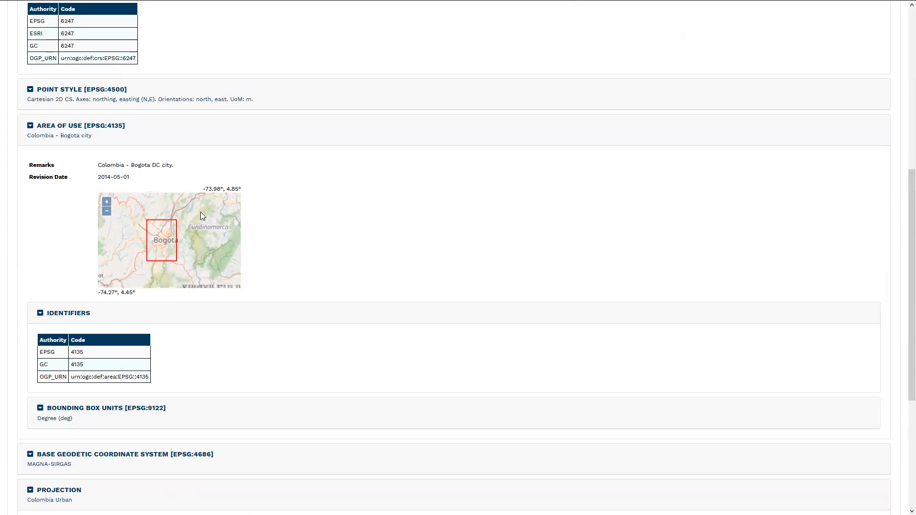
scroll(172, 239, up, 1)
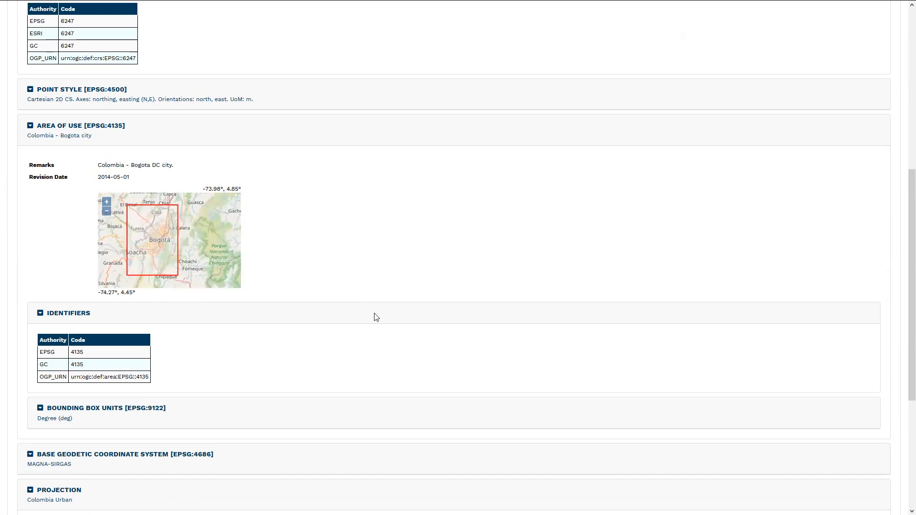
scroll(389, 332, up, 1)
scroll(389, 331, down, 5)
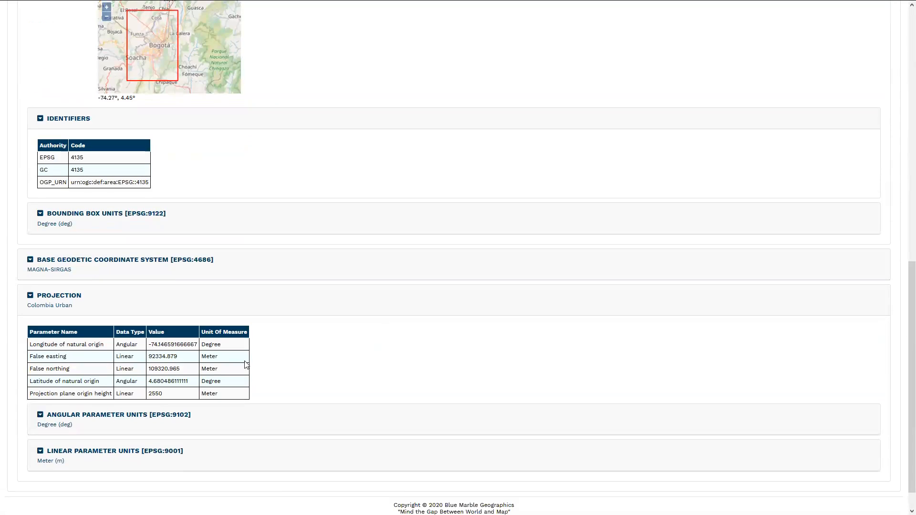
scroll(59, 325, down, 1)
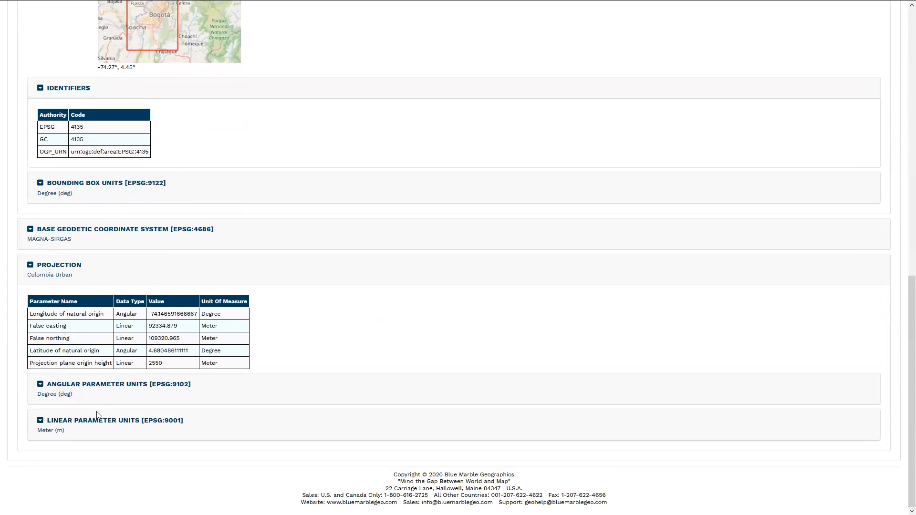
scroll(97, 412, up, 4)
scroll(50, 399, up, 8)
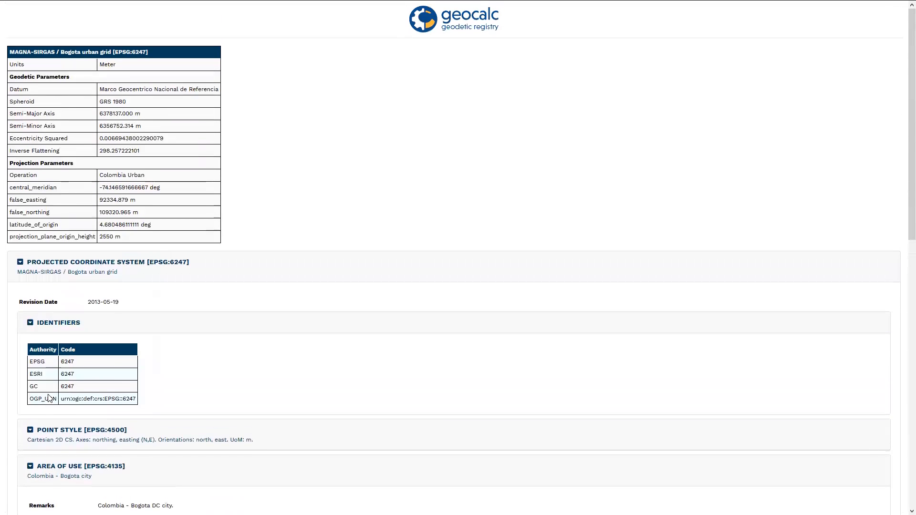
mouse_move(141, 5)
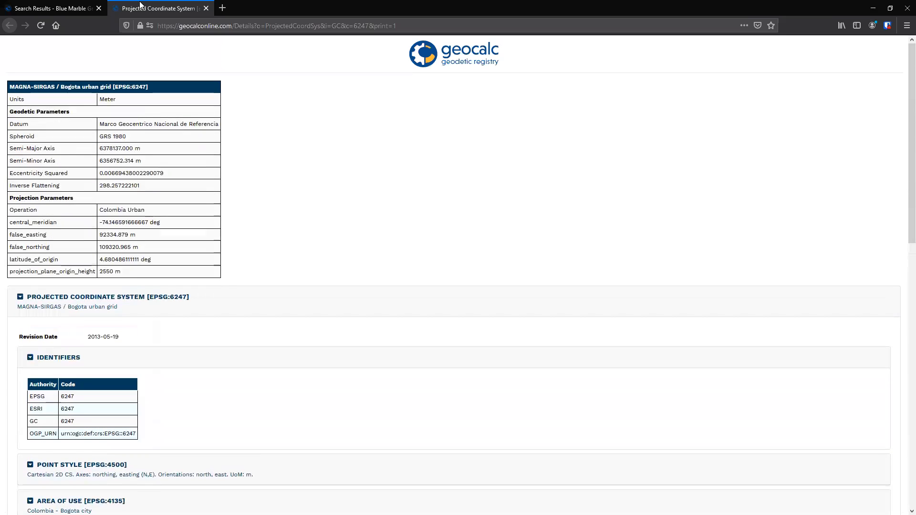
click(206, 8)
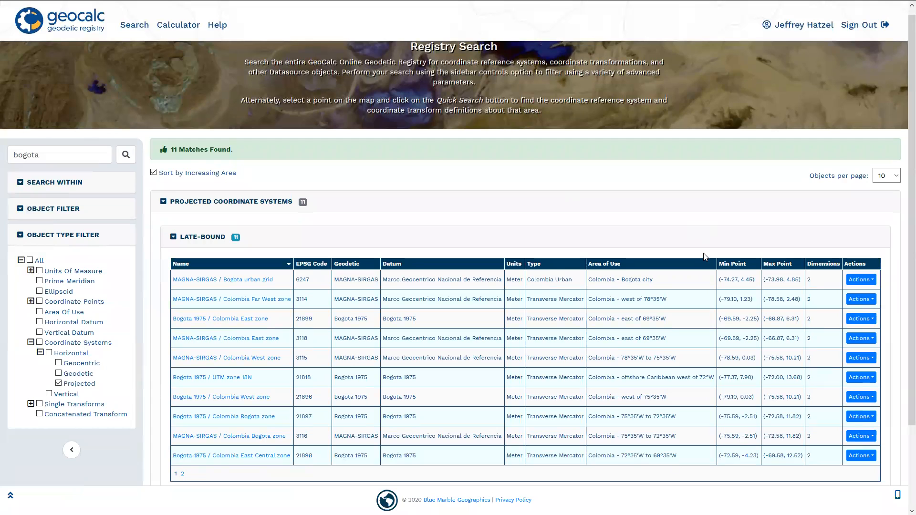
- View the WKT definition of MAGNA-SIRGAS / Bogota urban grid and close its browser tab
click(854, 281)
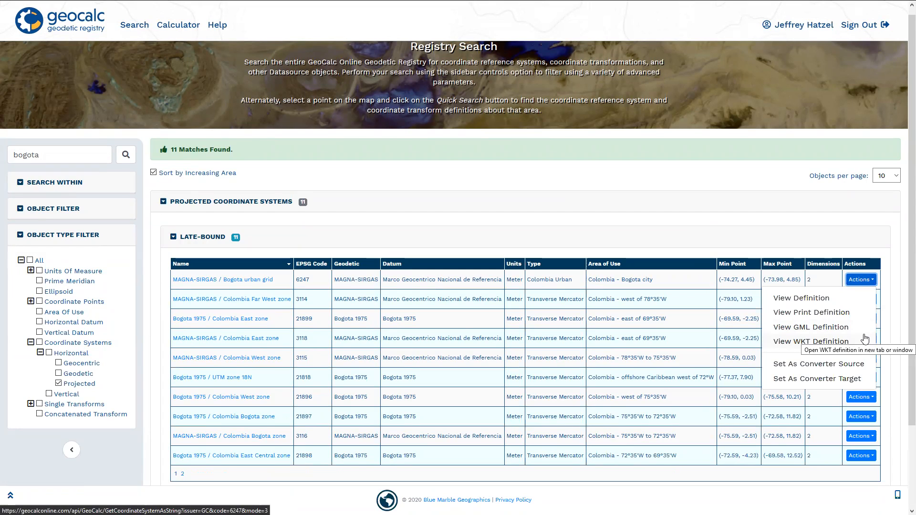
click(814, 342)
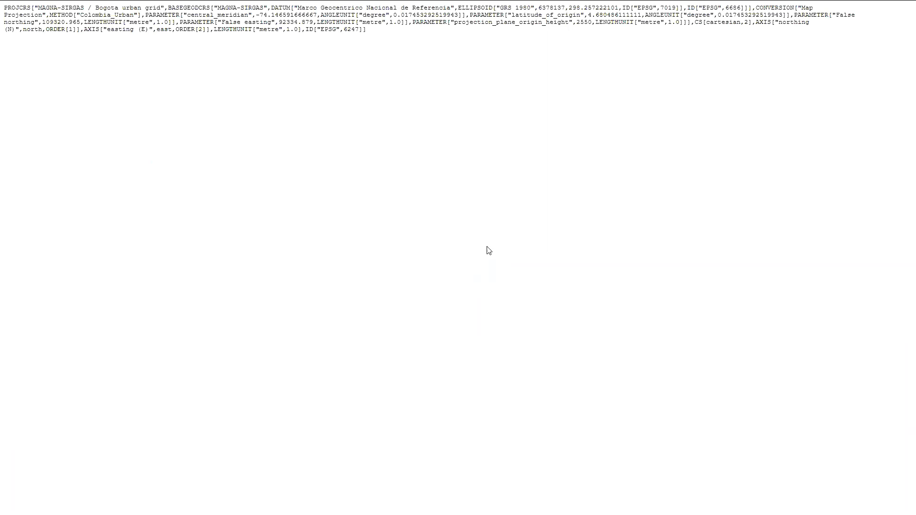
click(206, 11)
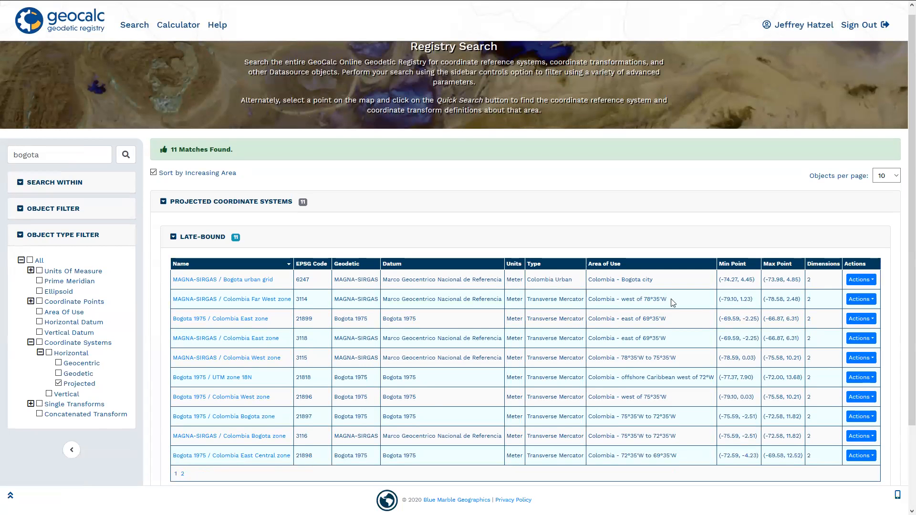
- Open the MAGNA-SIRGAS / Bogota urban grid definition and examine the web address of its direct link in a new tab
click(223, 280)
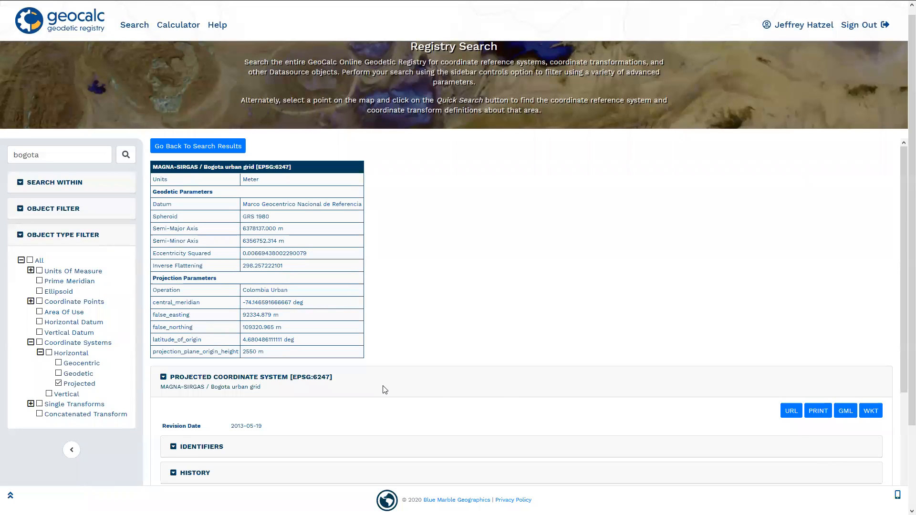
click(794, 416)
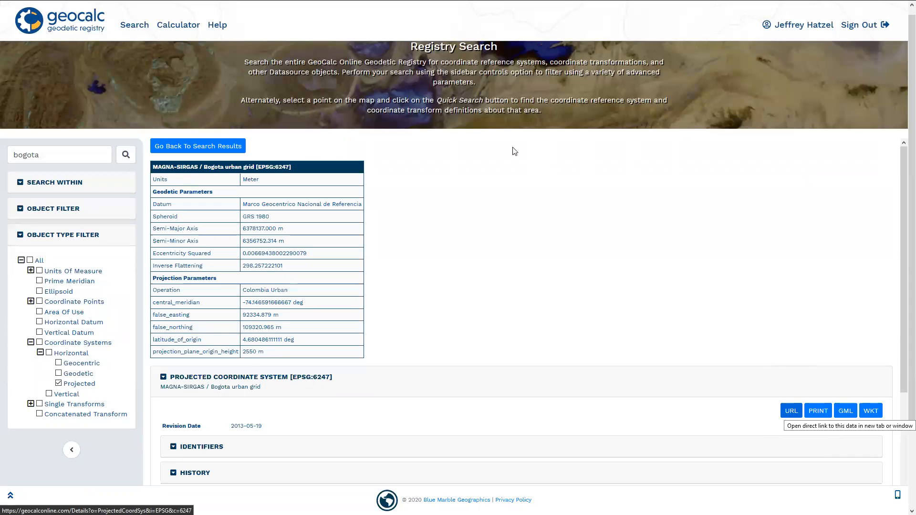
click(792, 416)
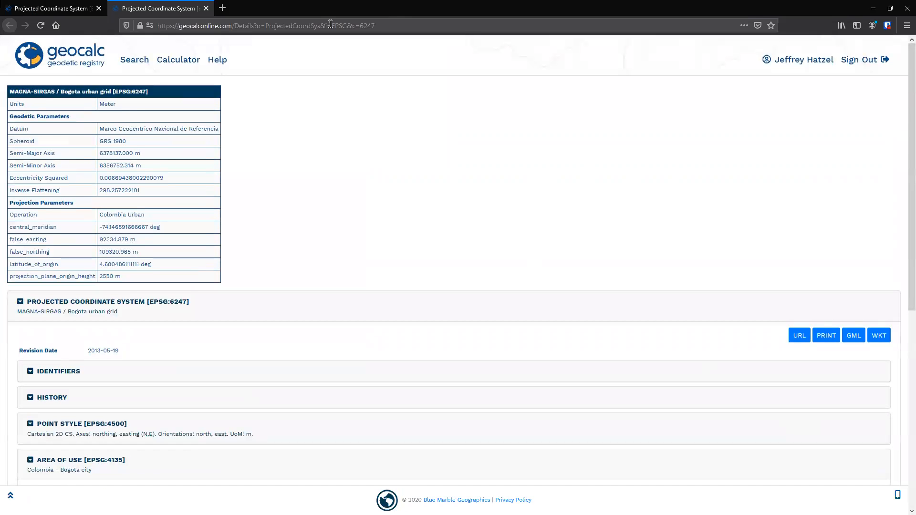
click(376, 24)
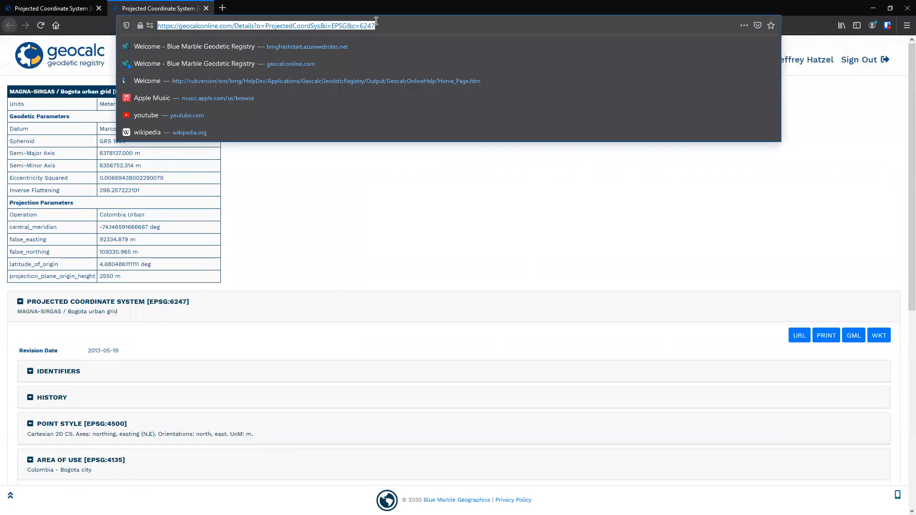
key(F11)
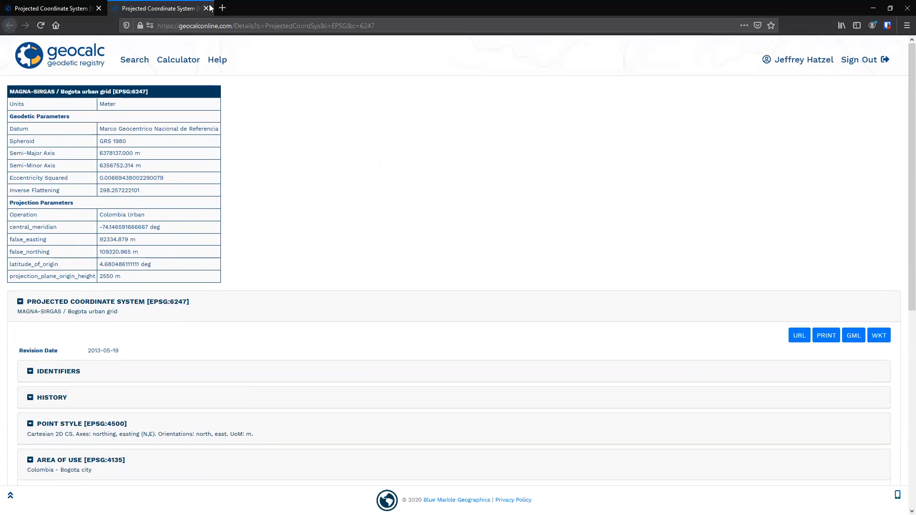
- Close the direct-link tab and return from the Bogota urban grid definition to the search results
click(206, 7)
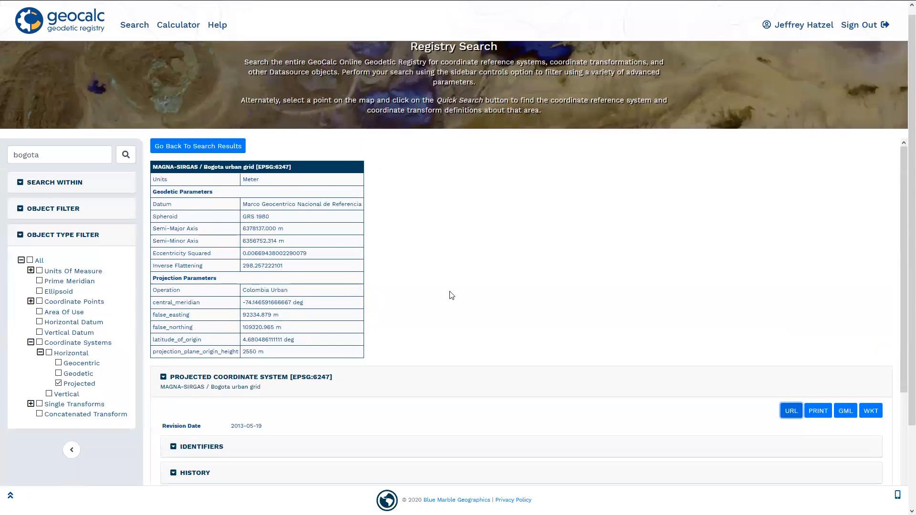
click(164, 145)
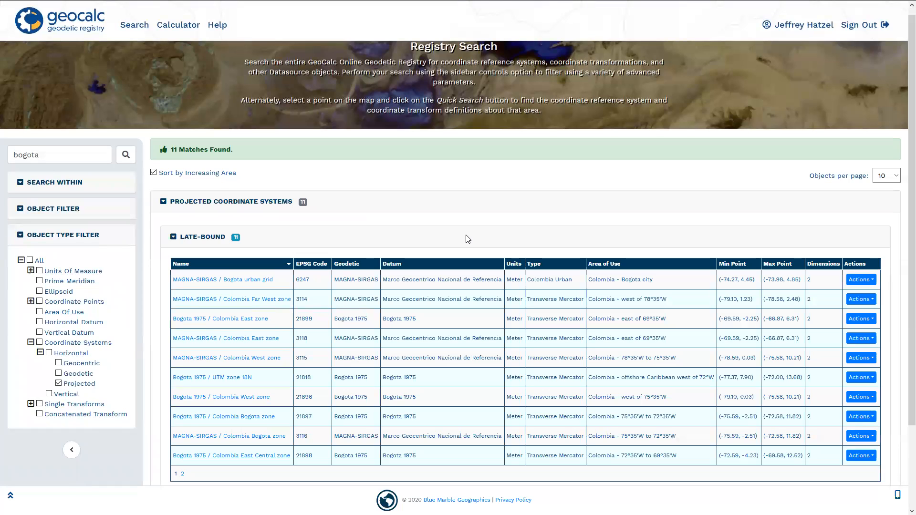
- Check the actions available for MAGNA-SIRGAS / Bogota urban grid in the search results
click(863, 280)
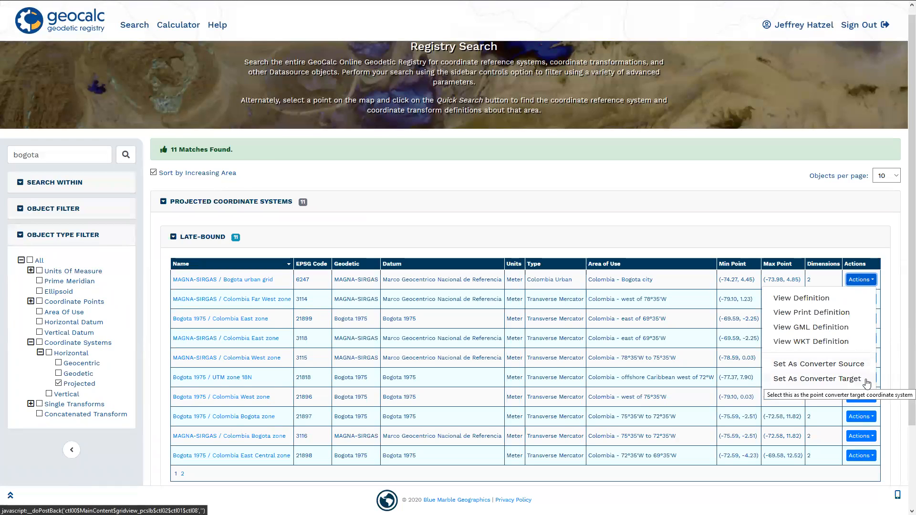
click(872, 281)
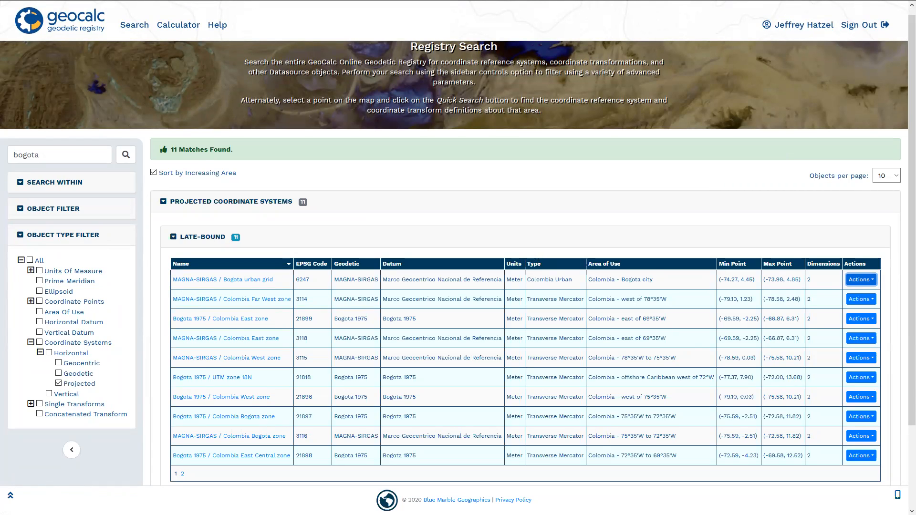
scroll(372, 207, up, 1)
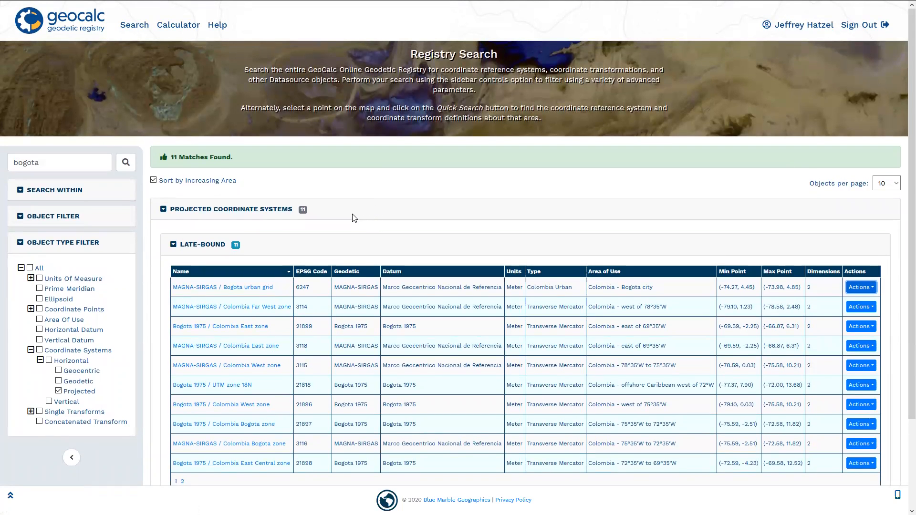
- Open the Point-to-Point Calculator with the Convert operation selected
click(142, 30)
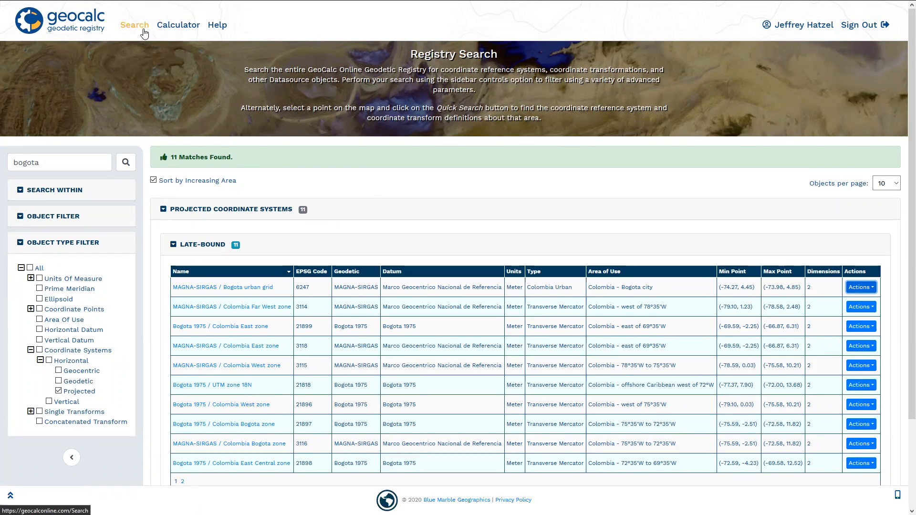
click(175, 27)
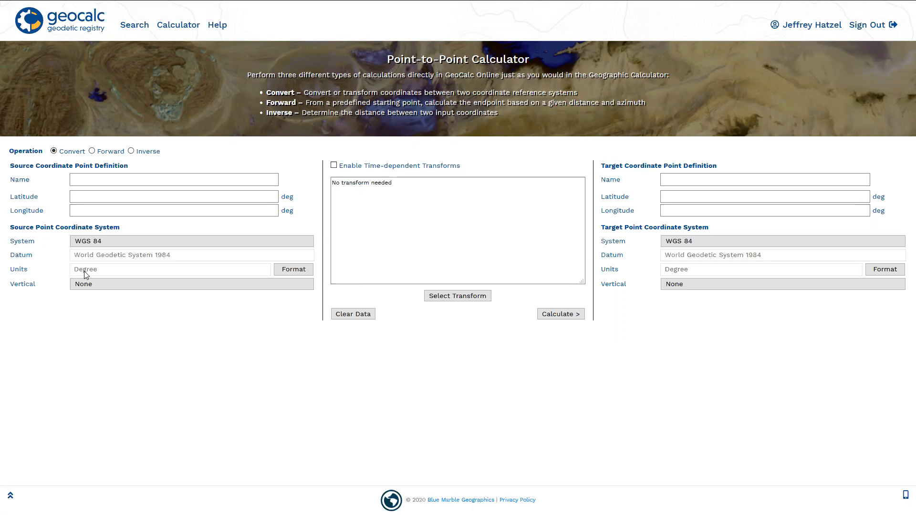
click(60, 150)
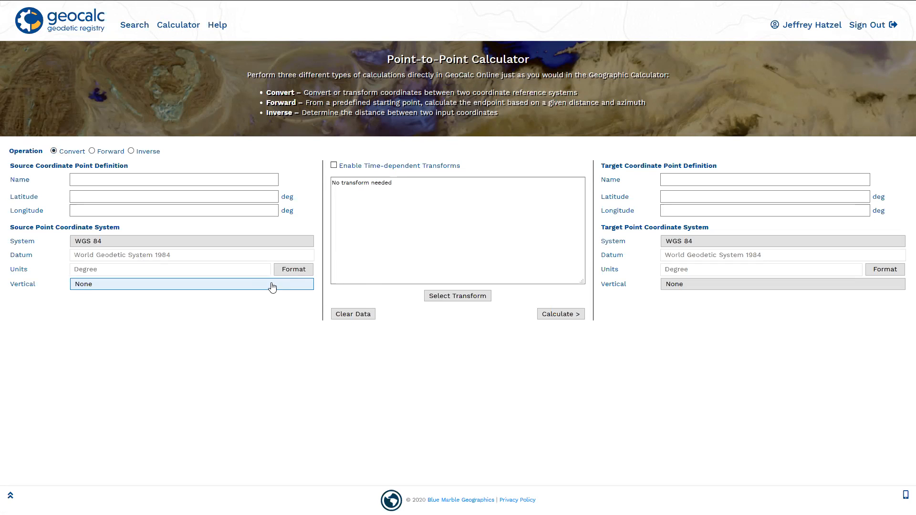
- Set the source coordinate system to NAD83(2011), EPSG 6319, from the United States geodetic systems under North America
click(176, 245)
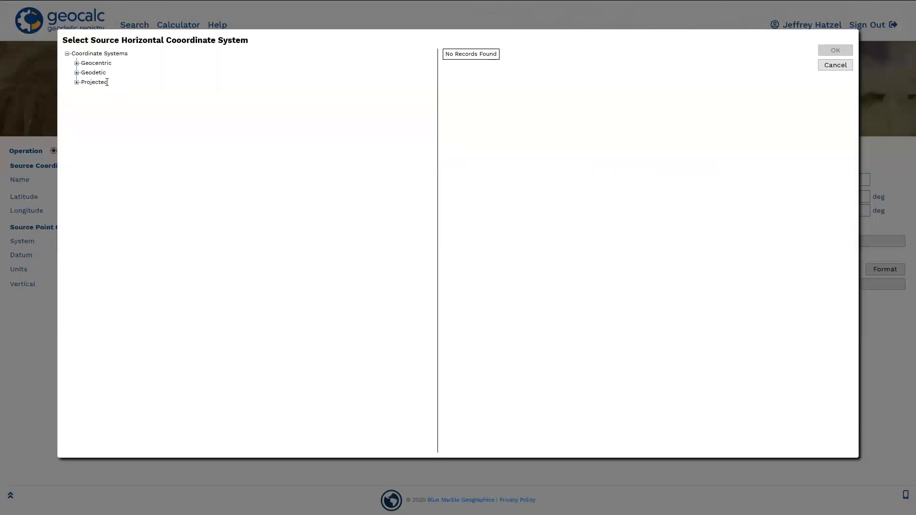
click(77, 73)
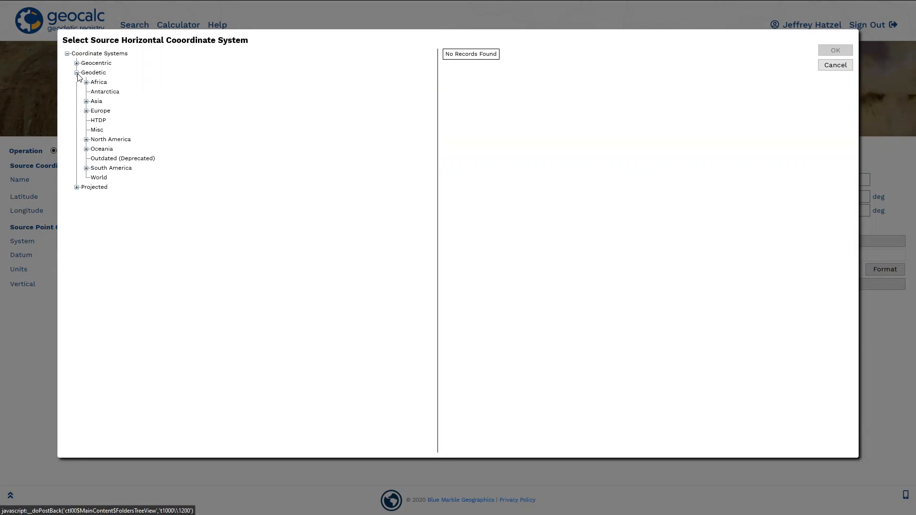
click(87, 140)
click(119, 235)
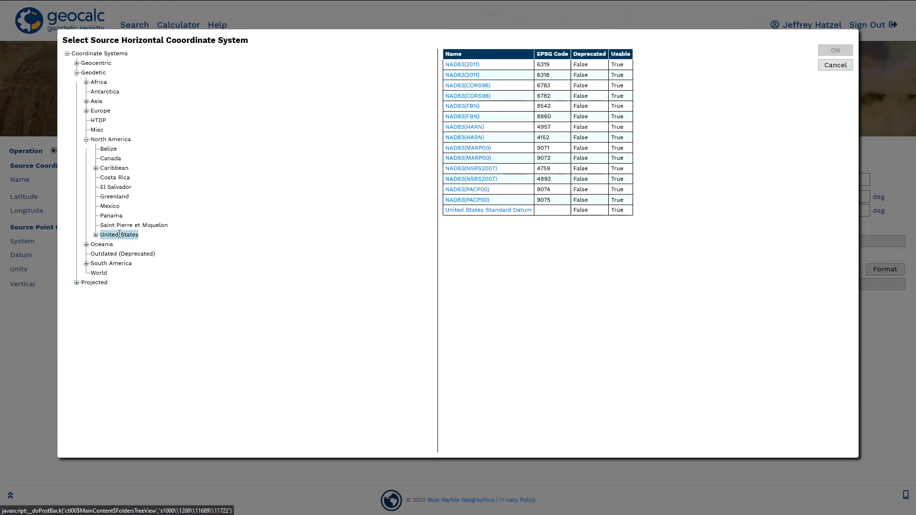
click(466, 67)
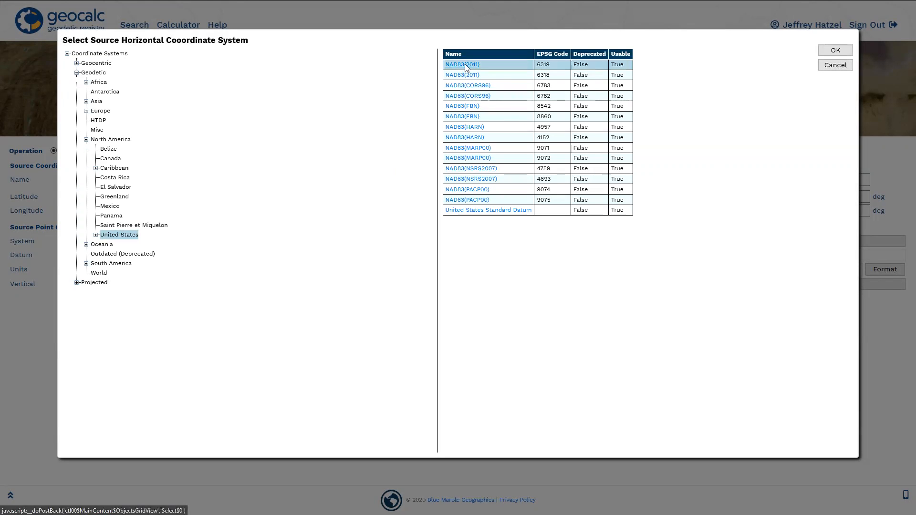
click(834, 50)
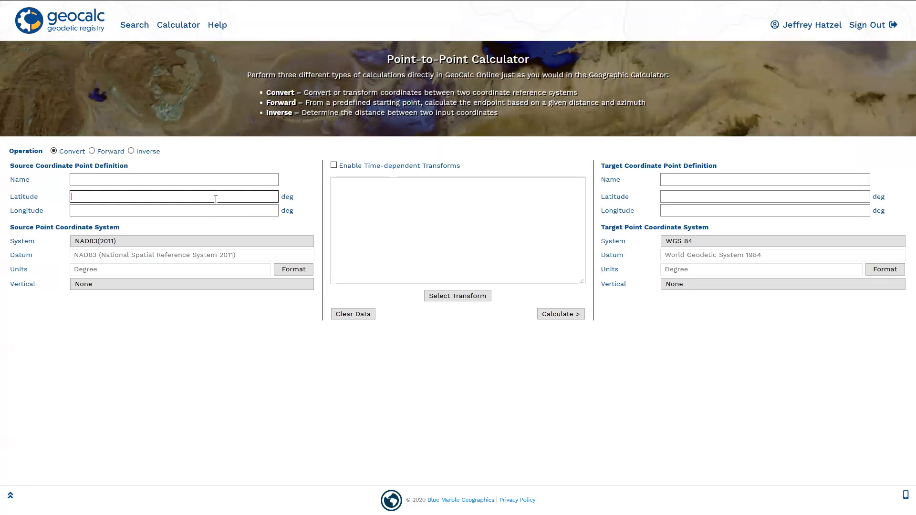
- Define the source point with latitude 45, longitude -70 and the name Point 1
text(45)
click(159, 212)
text(-70)
click(157, 360)
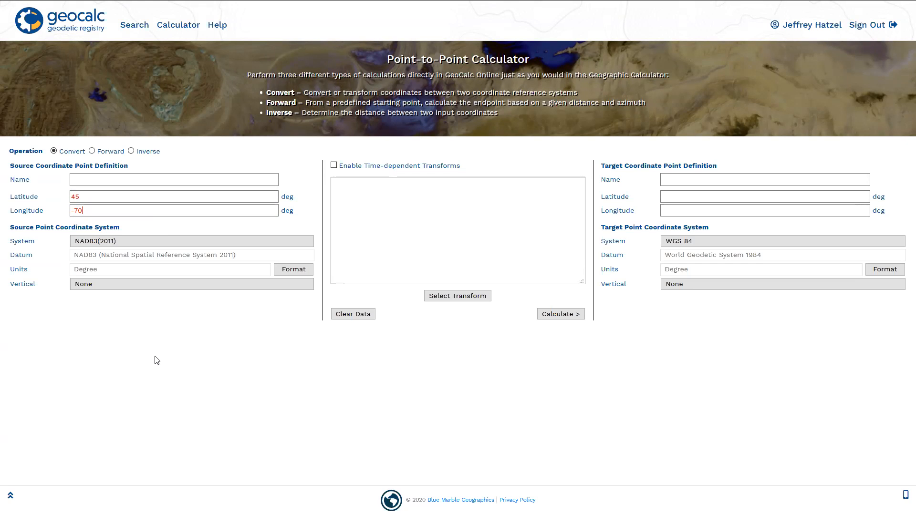
click(208, 181)
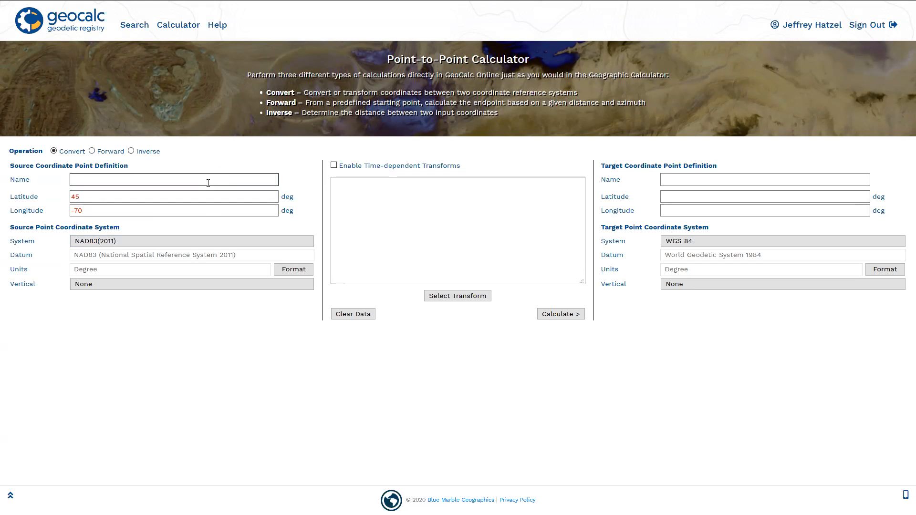
text(Point 1)
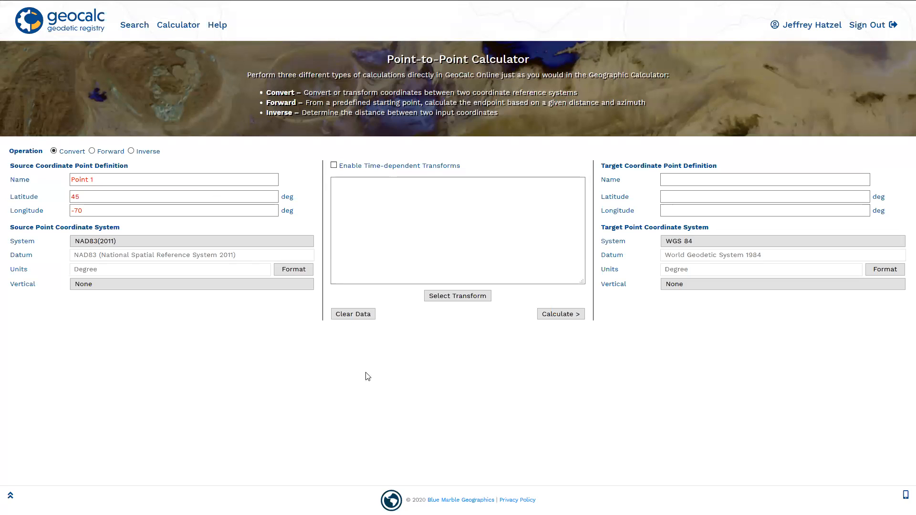
- Choose the NAD83(2011) to WGS 84 transform via CONUS Geocon11 (reverse) and NAD83(NSRS2007) to WGS 84 (1), and calculate the target point
click(704, 241)
click(465, 302)
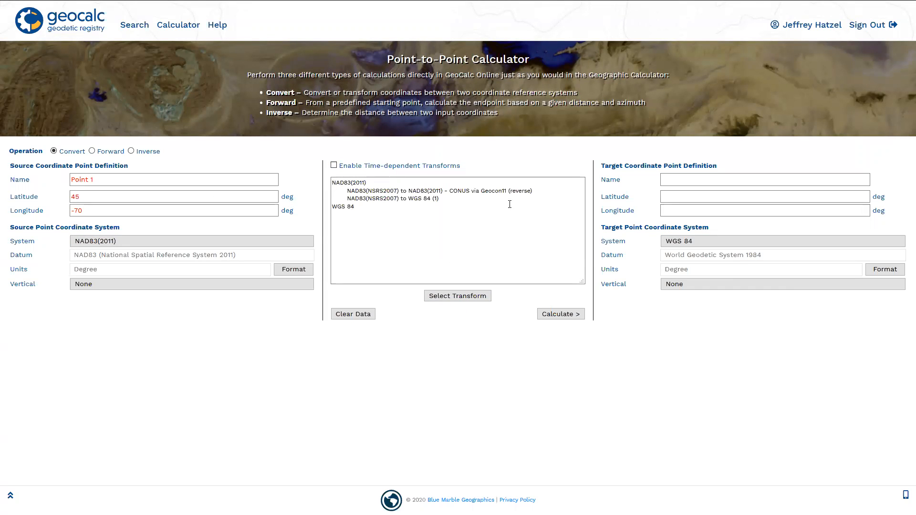
click(541, 314)
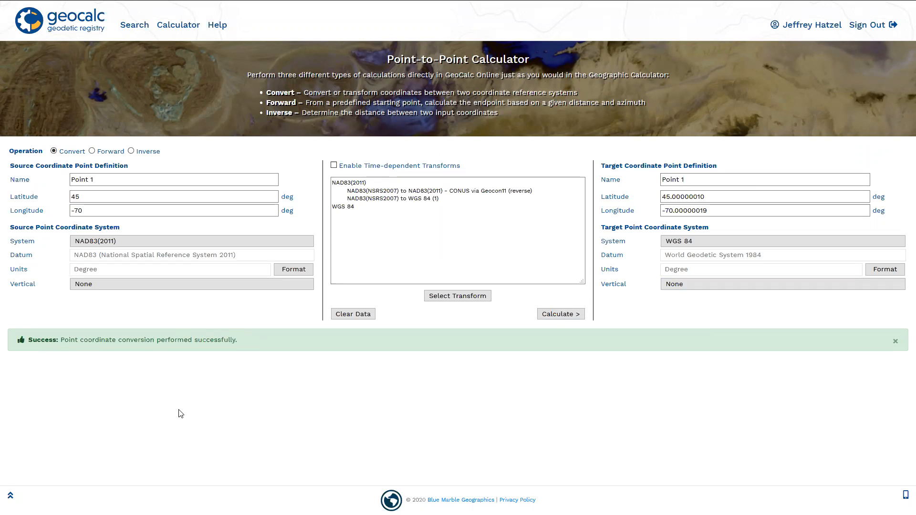
- Change the source coordinate system to NAD27, EPSG 4267, from the North America geodetic systems
click(184, 246)
click(77, 73)
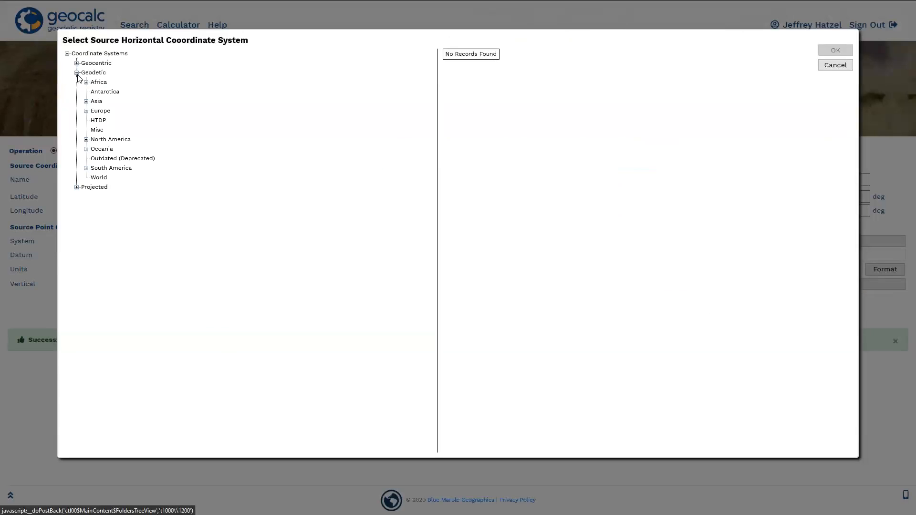
click(101, 139)
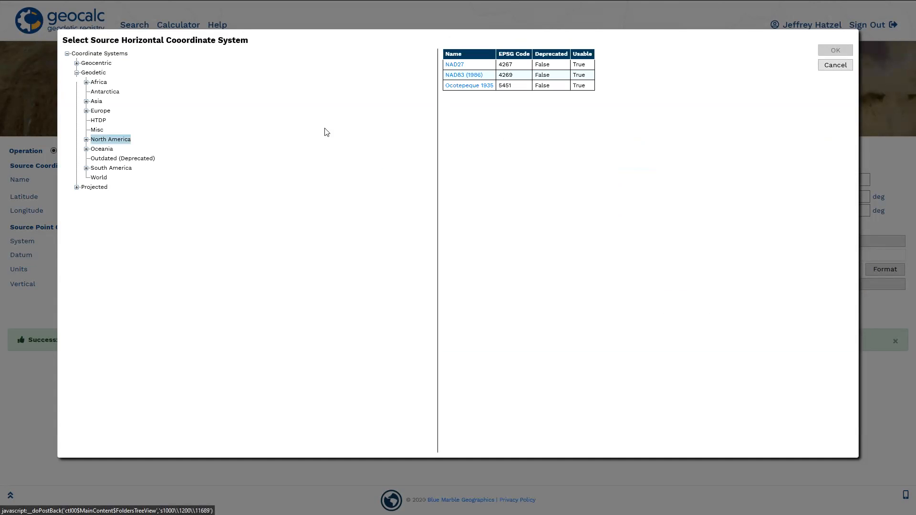
click(451, 65)
click(833, 51)
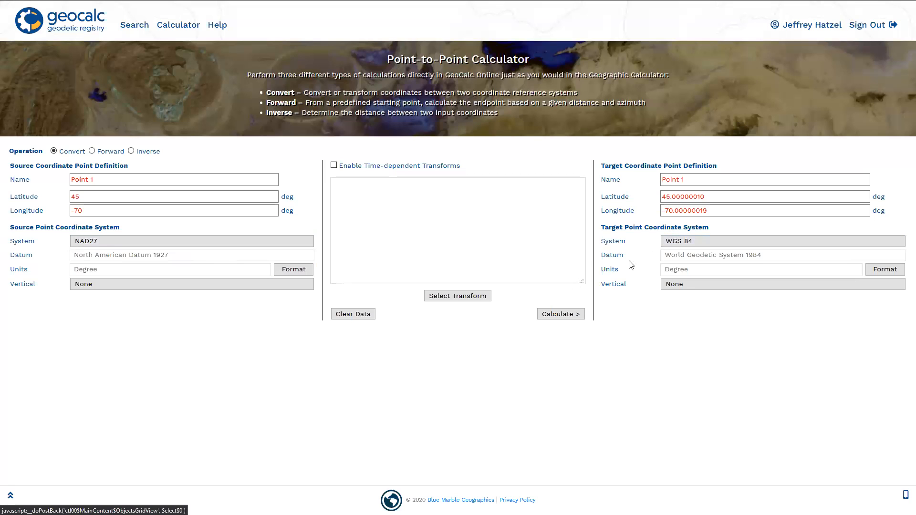
- Select the NAD27 to NAD83 (1) & NAD83 to WGS 84 (1) transform from all transforms and calculate the target point
click(462, 298)
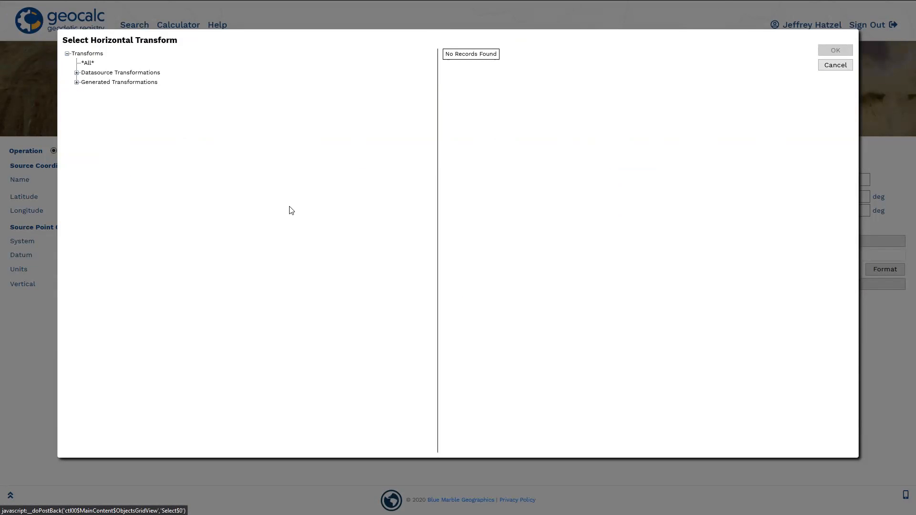
click(87, 63)
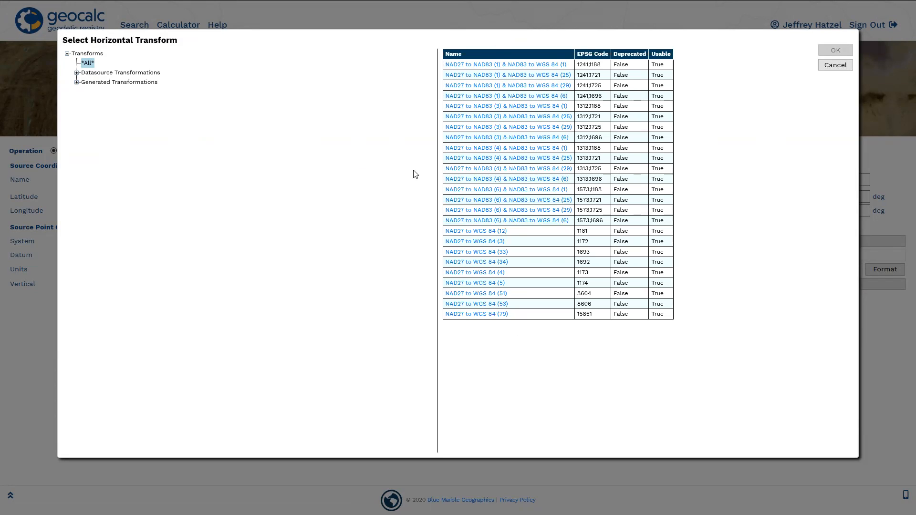
click(495, 65)
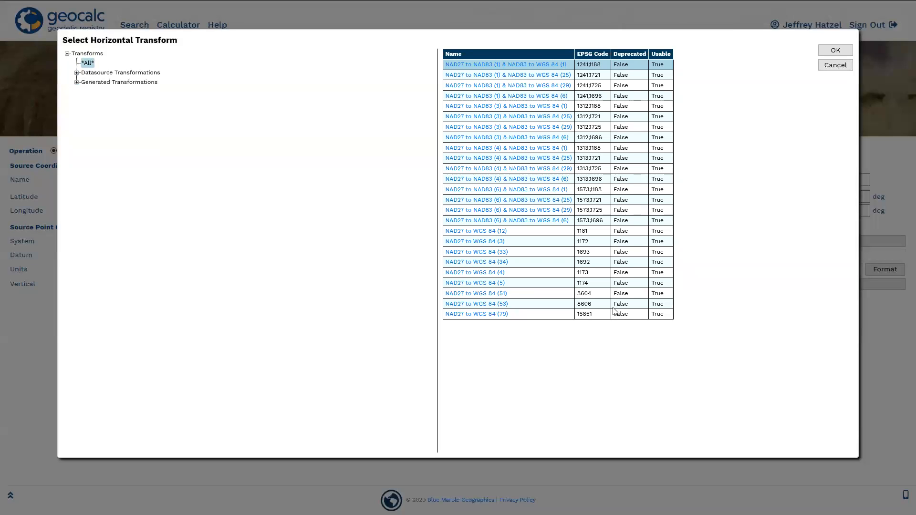
click(832, 52)
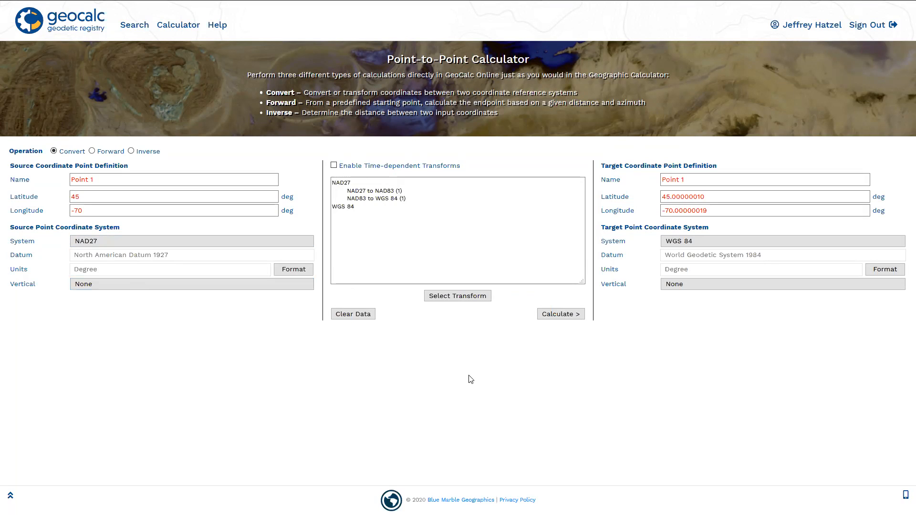
click(570, 317)
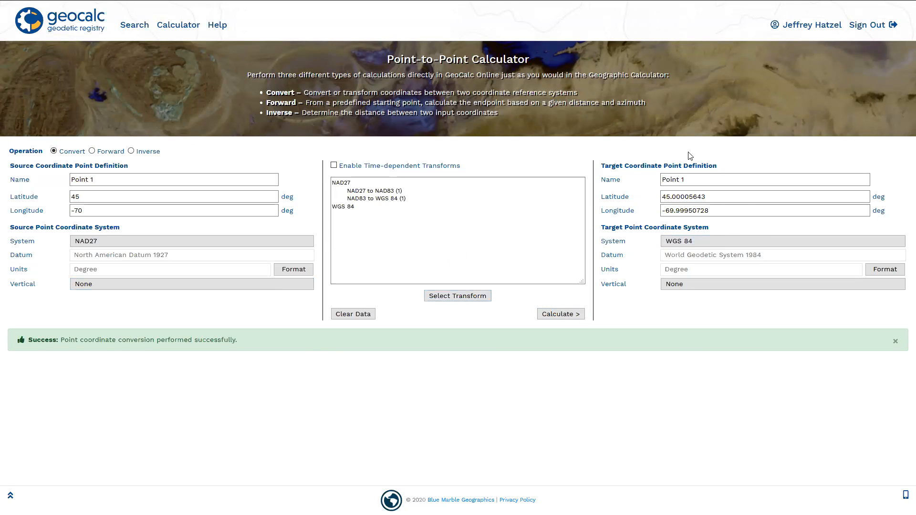
- Clear the source and target point data from the calculator
click(739, 195)
click(345, 315)
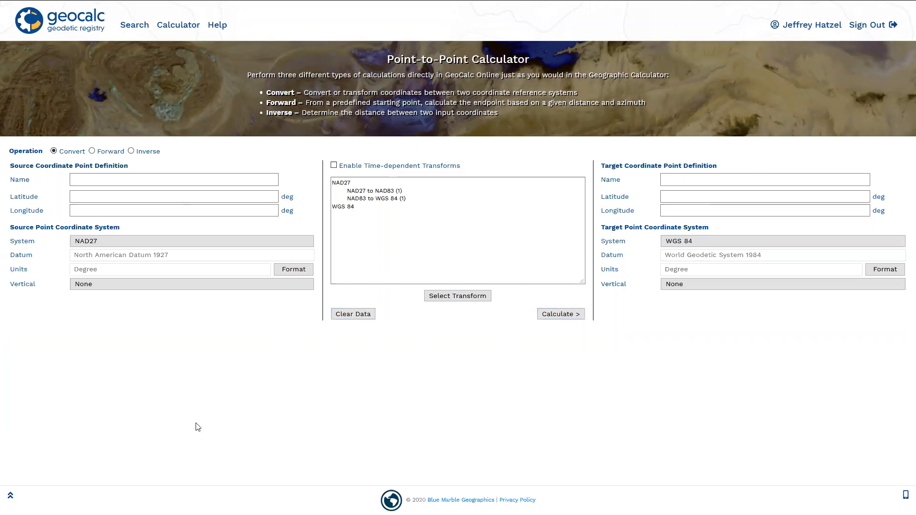
- Browse the geocentric, geodetic and projected folders available for the calculator's source coordinate system, and leave without choosing one
click(134, 27)
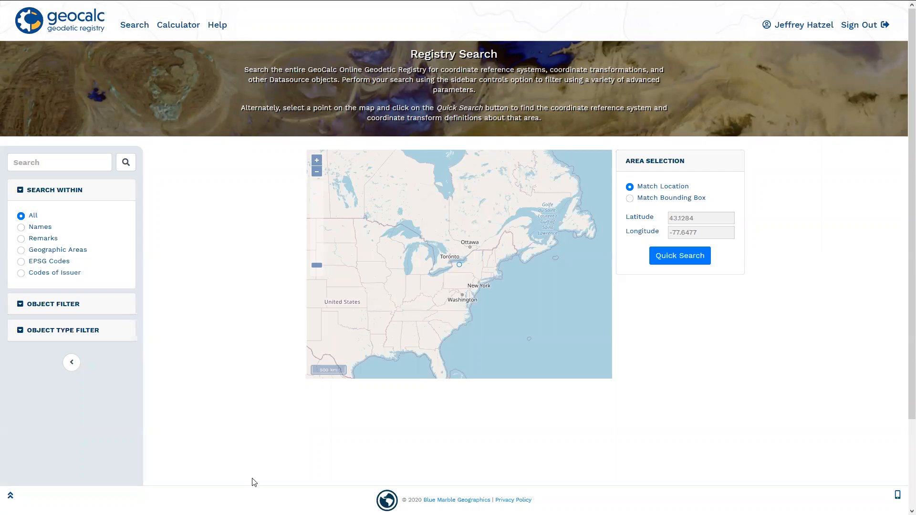
click(178, 25)
click(145, 243)
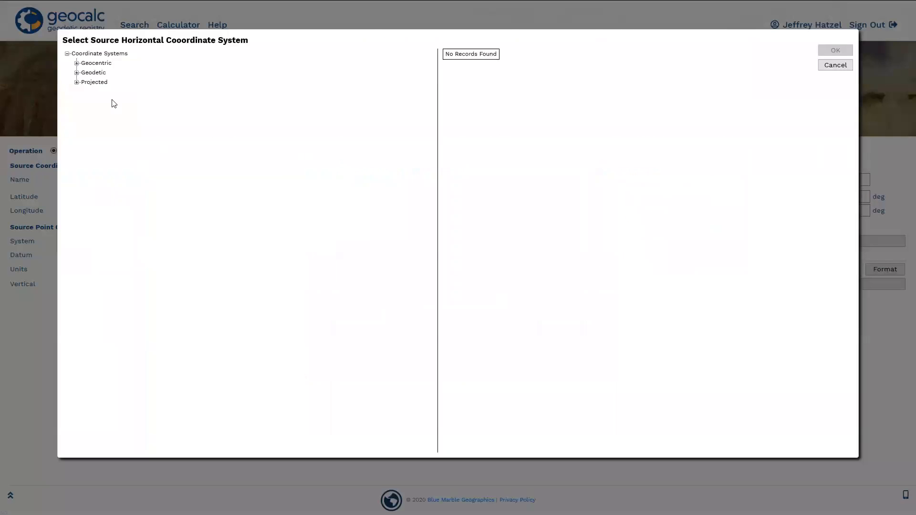
click(76, 73)
click(77, 63)
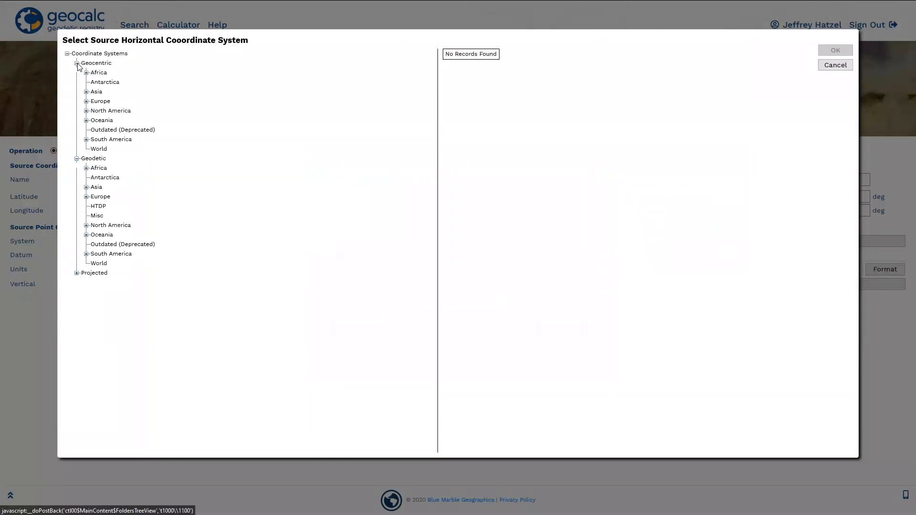
click(76, 273)
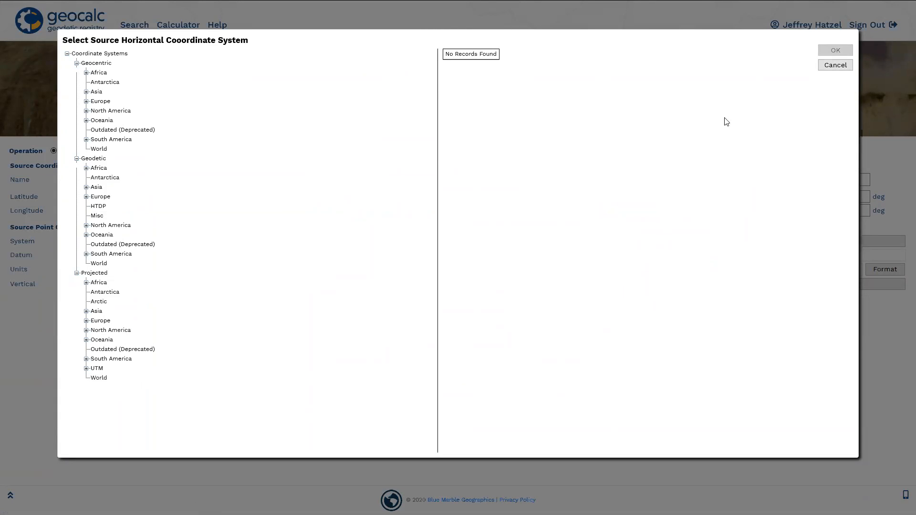
click(835, 65)
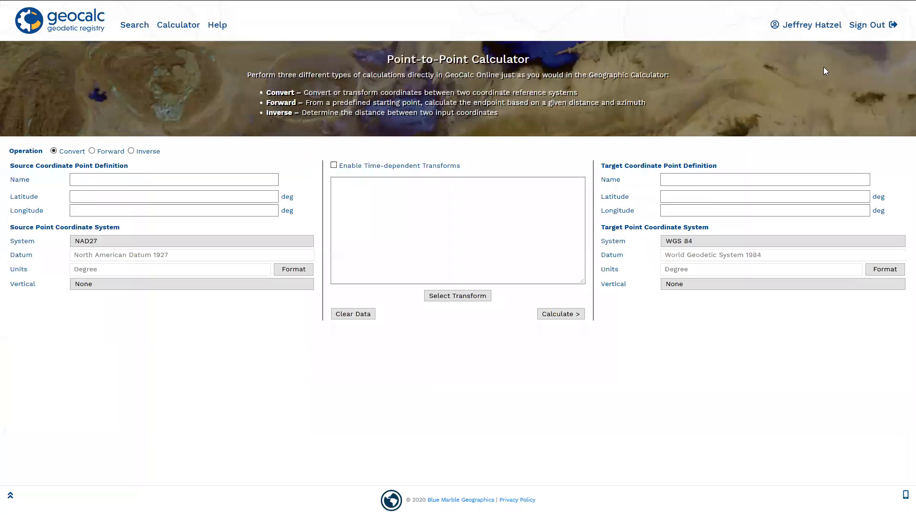
- Return to the registry search, check the object type filter and search for bogota
click(135, 25)
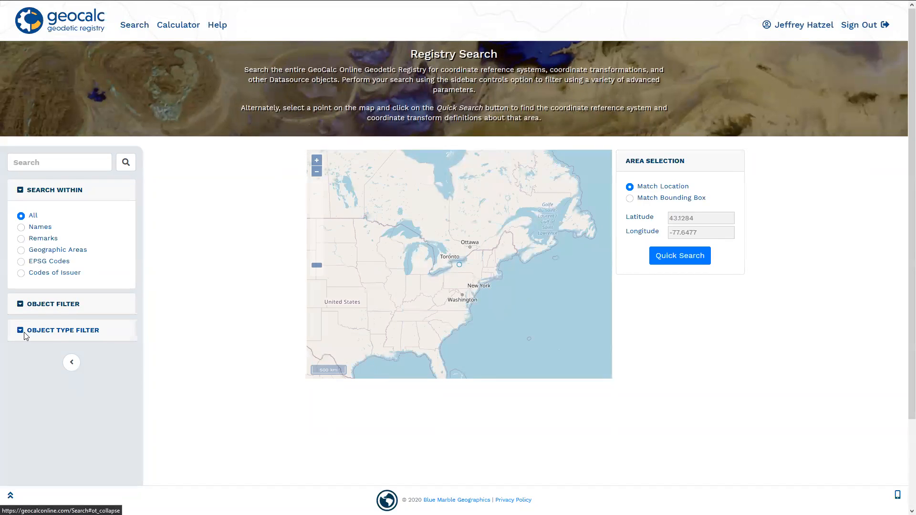
click(25, 338)
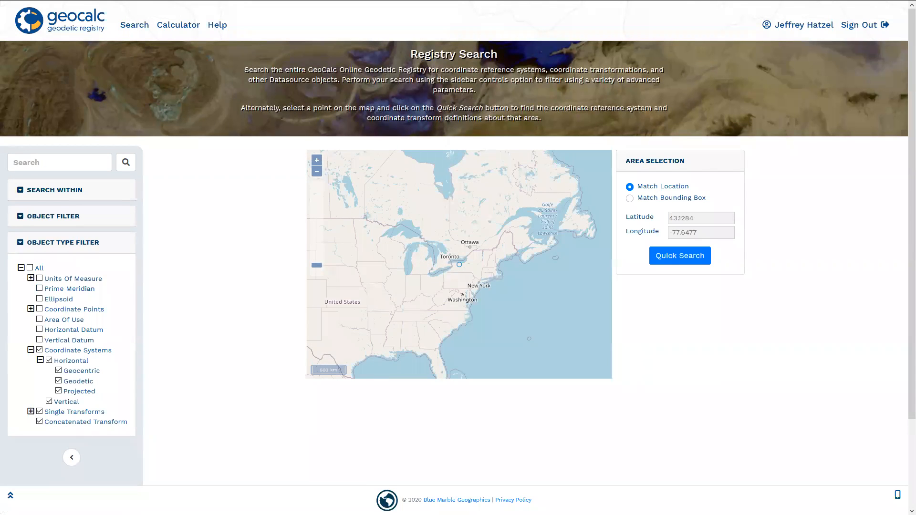
click(21, 243)
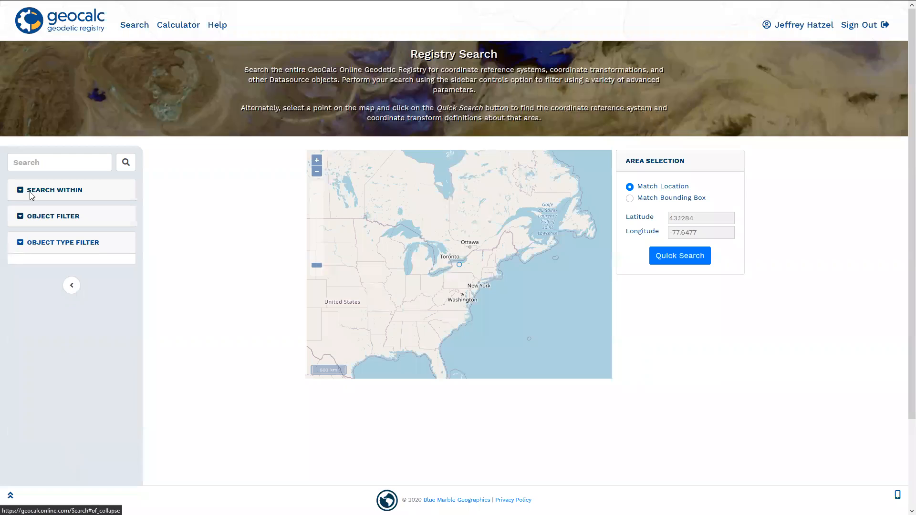
click(40, 164)
text(bogota)
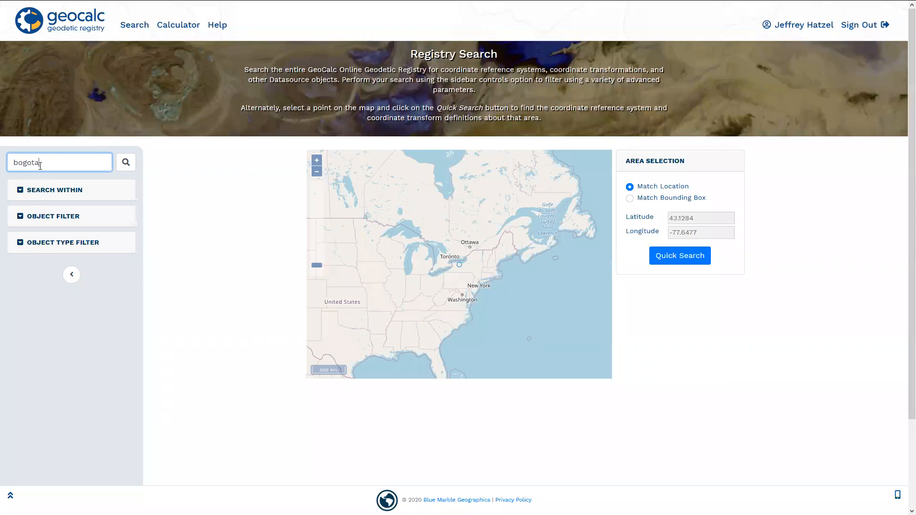
key(Return)
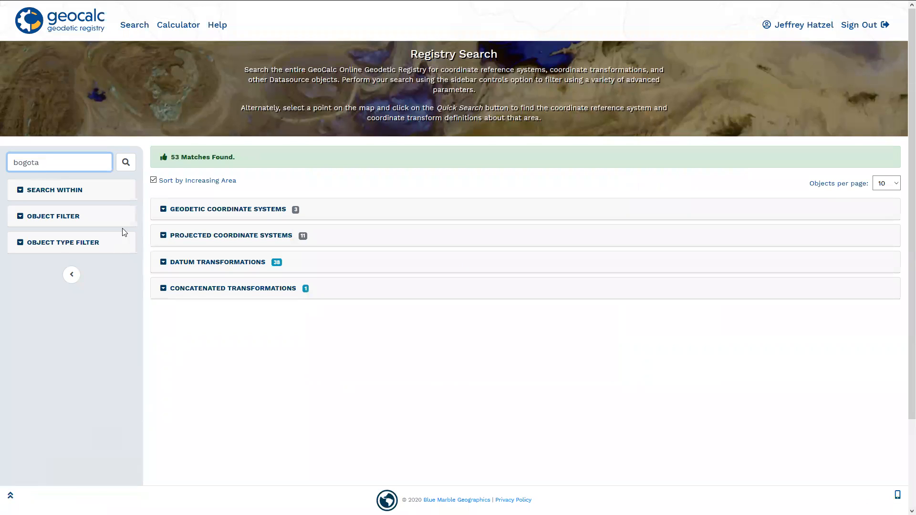
- Set the late-bound geodetic system Bogota 1975 (EPSG 4218) as both the converter source and the converter target
click(162, 210)
click(170, 243)
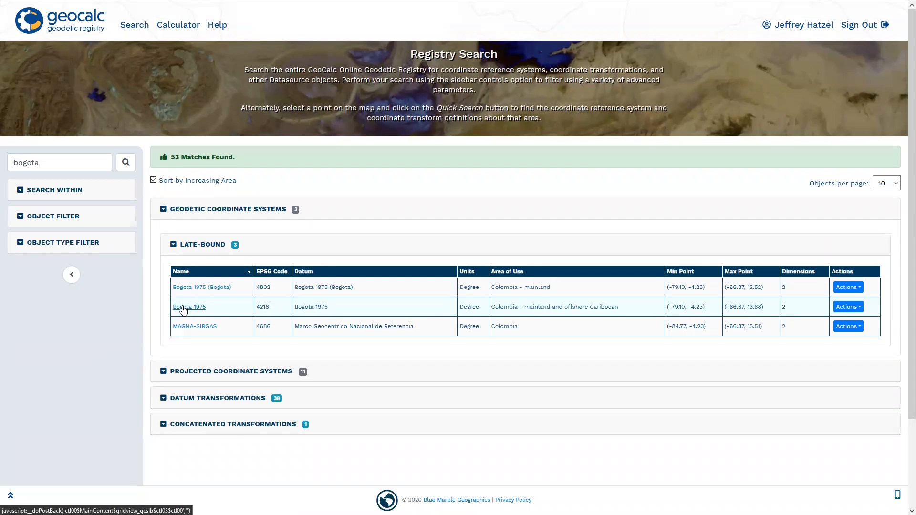
click(853, 307)
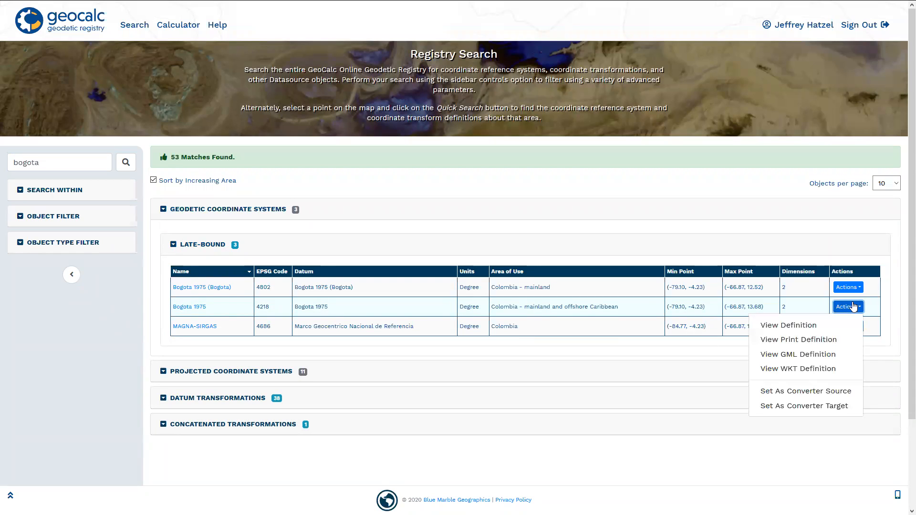
click(822, 395)
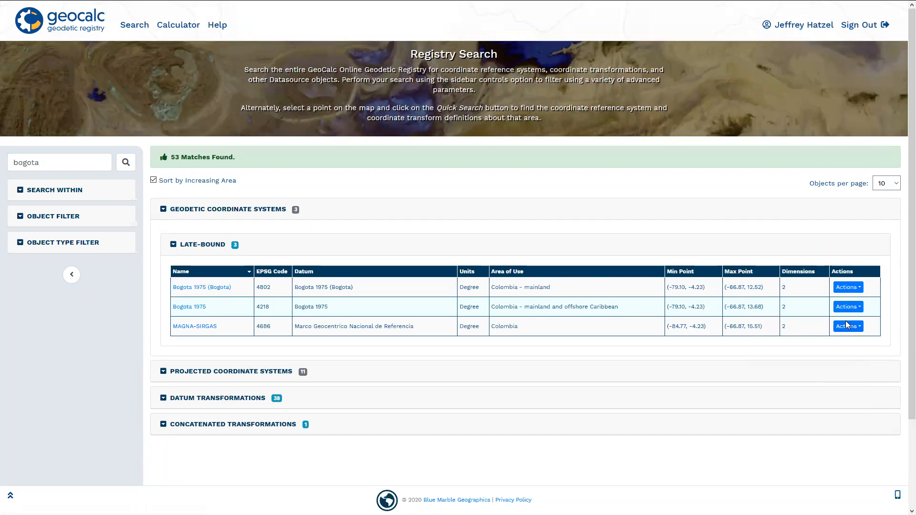
click(849, 307)
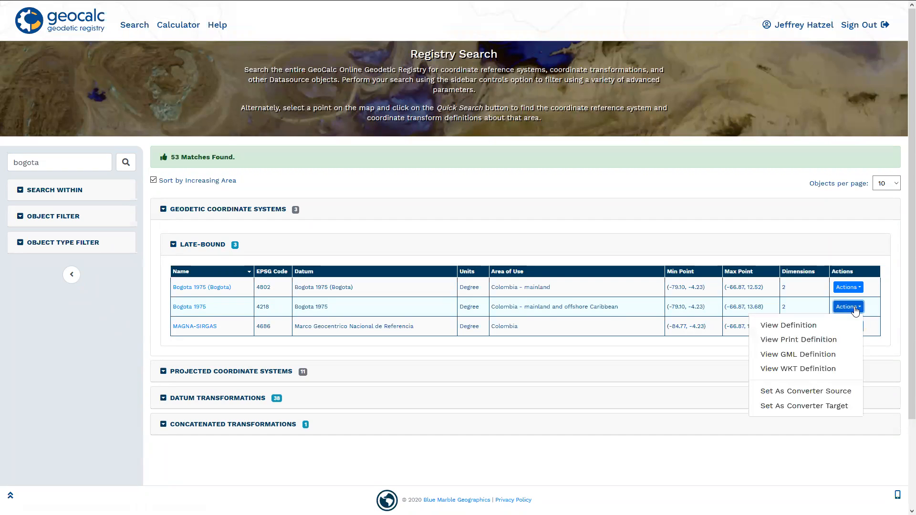
click(833, 406)
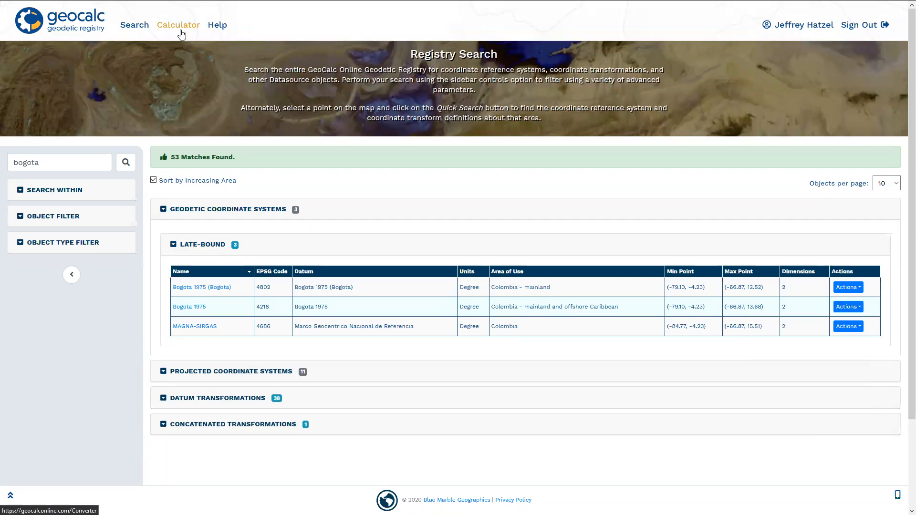
- Switch the Point-to-Point Calculator to the Forward operation and enter source latitude 4.7 and longitude -74
click(180, 27)
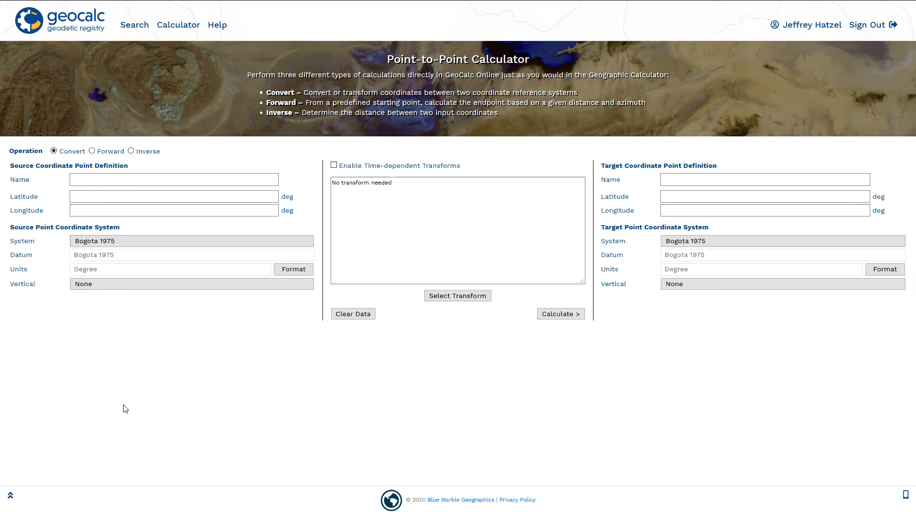
click(92, 151)
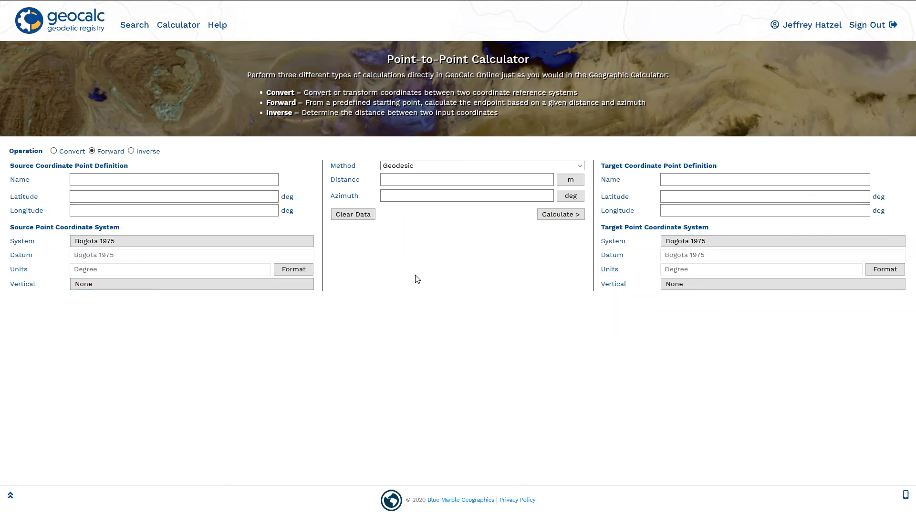
click(193, 200)
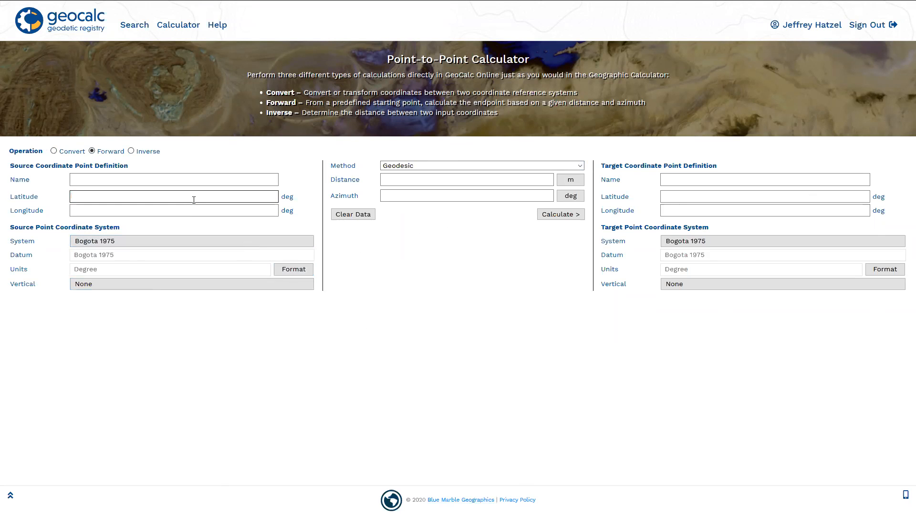
click(200, 208)
text(-74)
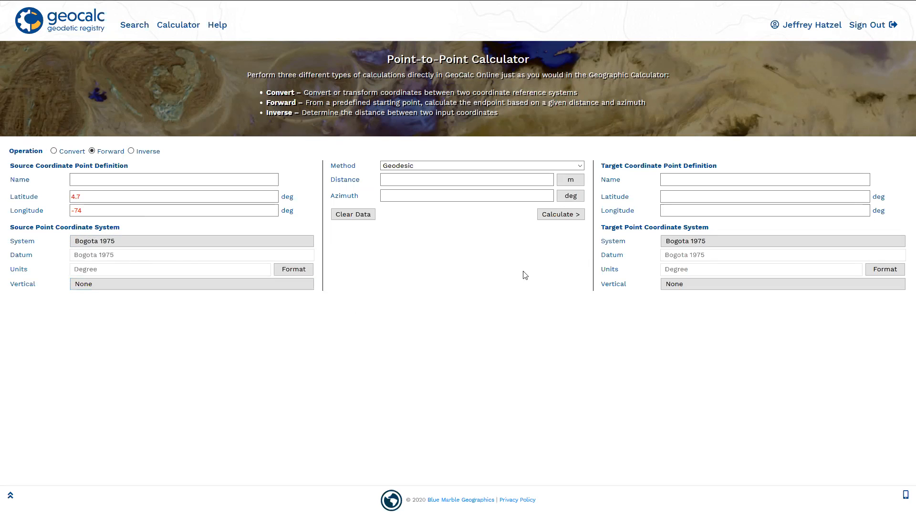
- Calculate the forward target point with the Geodesic method, a distance of 1000 m and an azimuth of 90 degrees
click(579, 168)
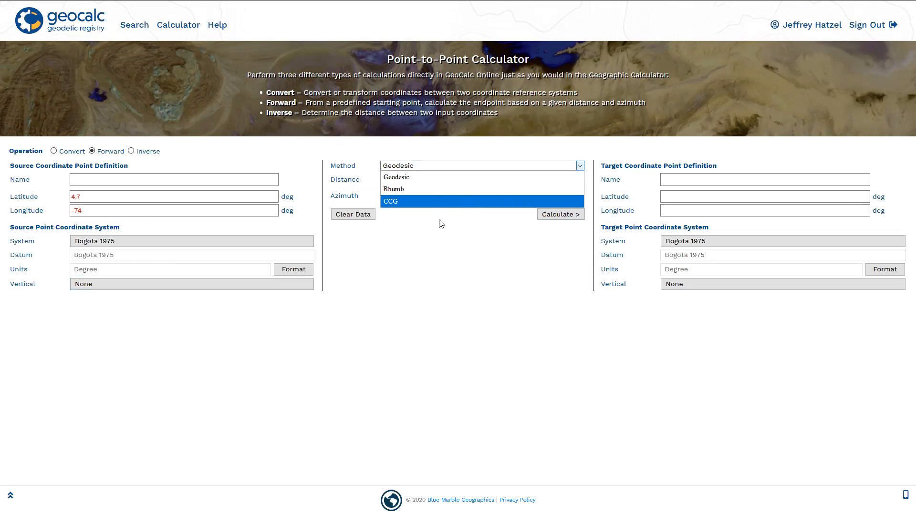
click(432, 182)
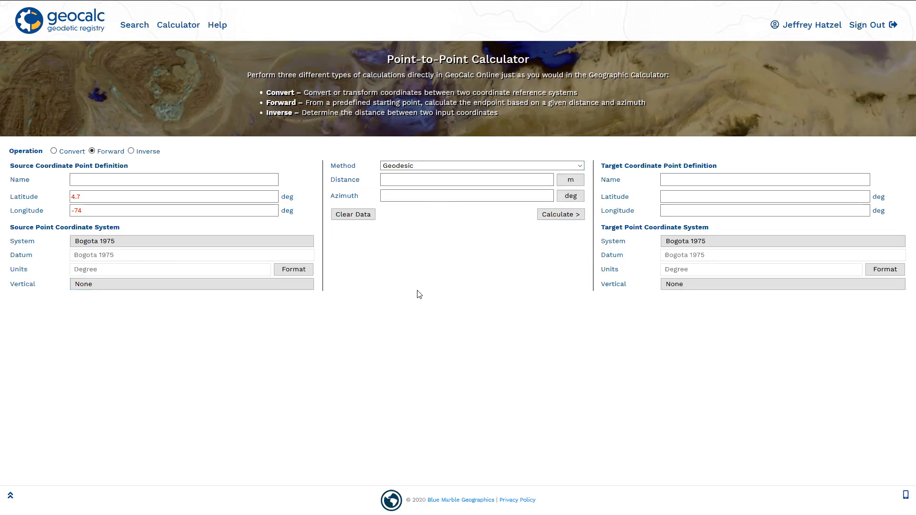
click(412, 185)
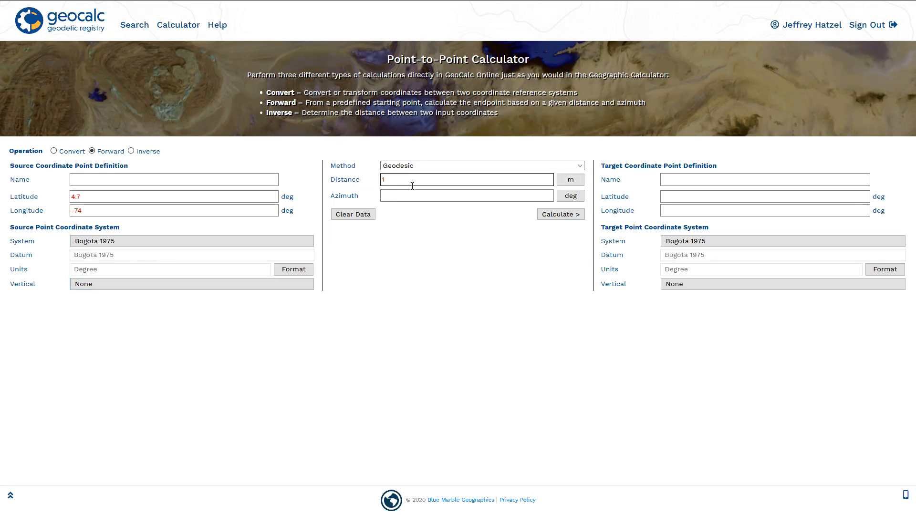
click(411, 196)
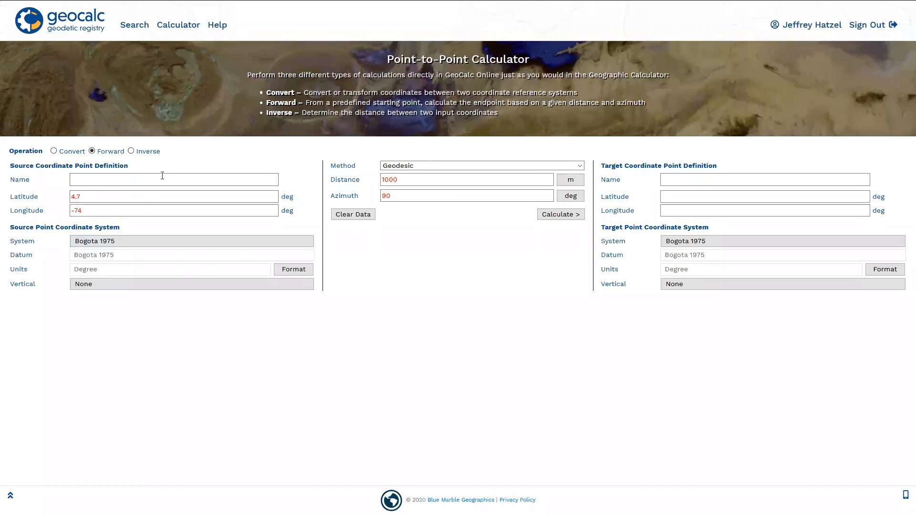
click(554, 215)
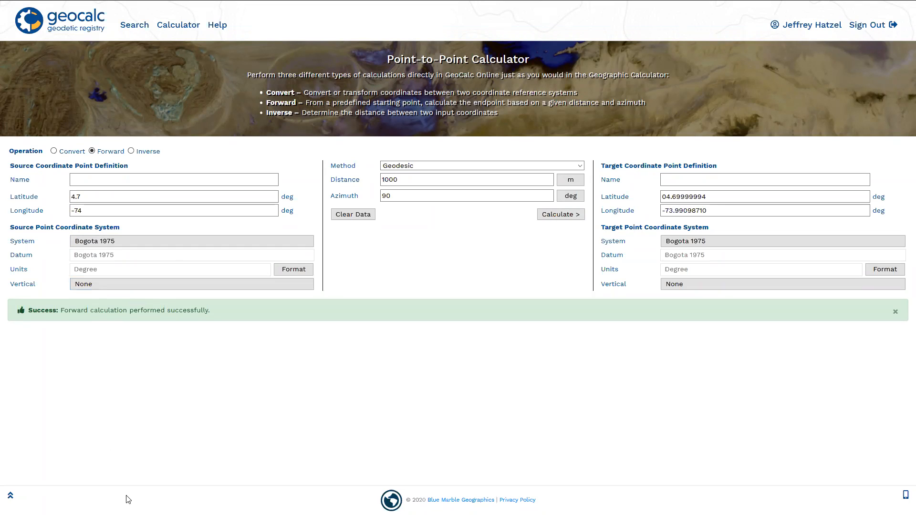
- Switch to the Inverse operation, set the target point to latitude 4.68 and longitude -73.1, and calculate the distance and azimuths
click(131, 151)
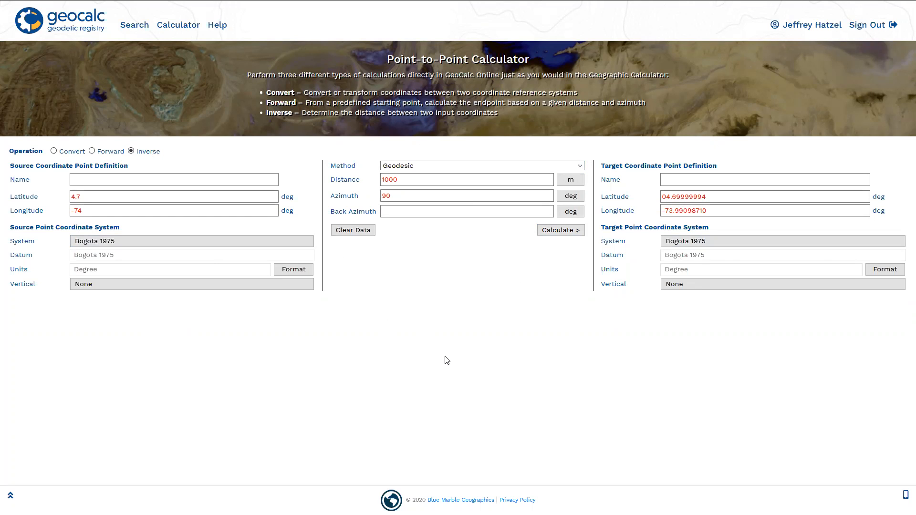
drag(706, 197, 675, 213)
text(8)
text(1)
click(607, 374)
click(553, 231)
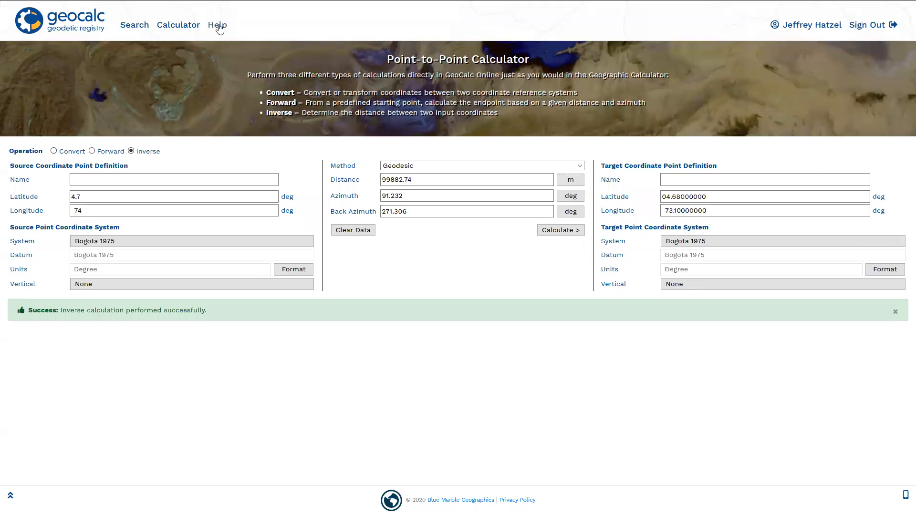
- Read through the Registry Search help topic on map search, filtered search and object filters, and close the help
click(218, 27)
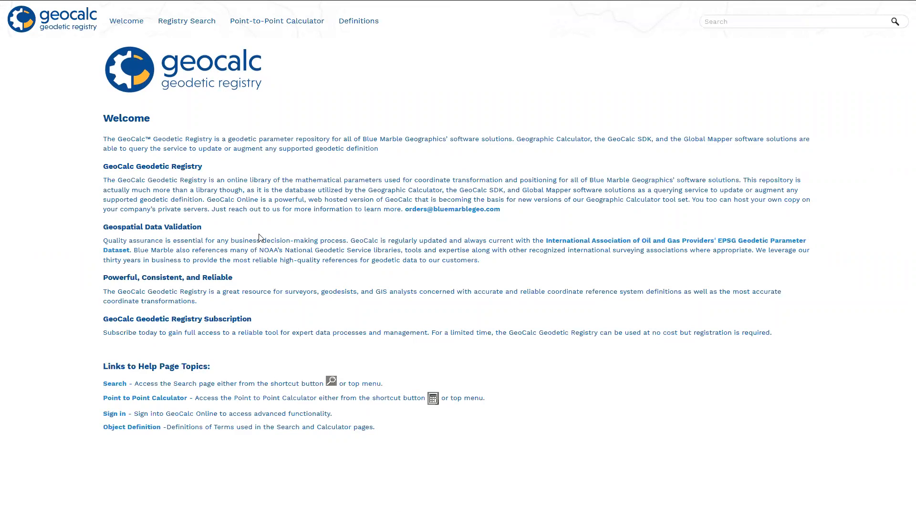
click(119, 387)
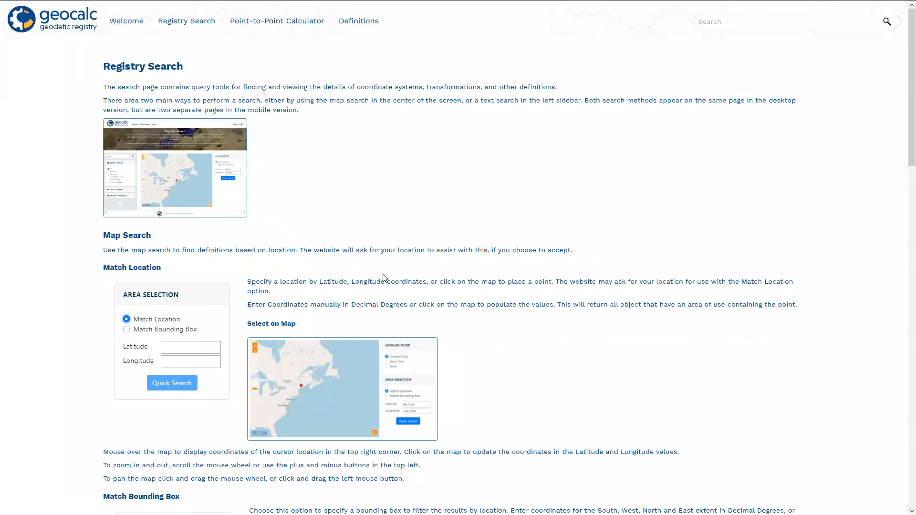
scroll(383, 277, down, 3)
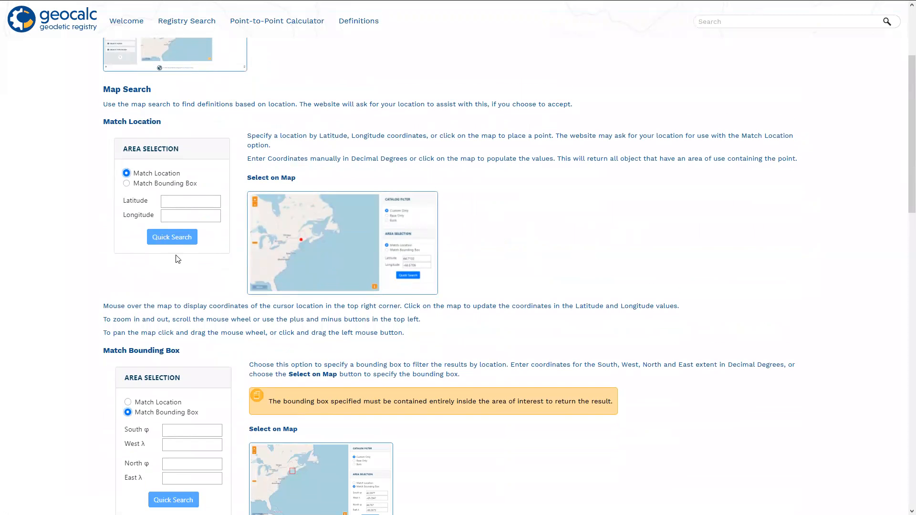
scroll(178, 259, down, 7)
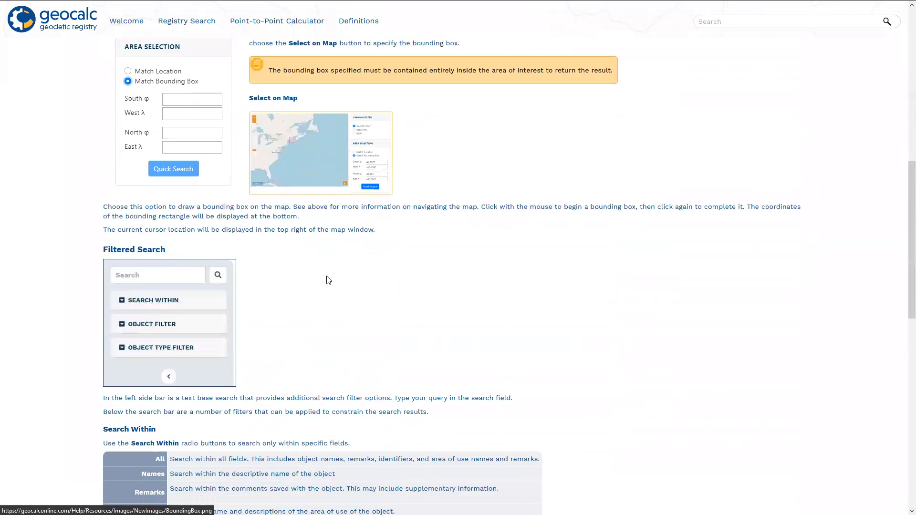
scroll(329, 281, down, 2)
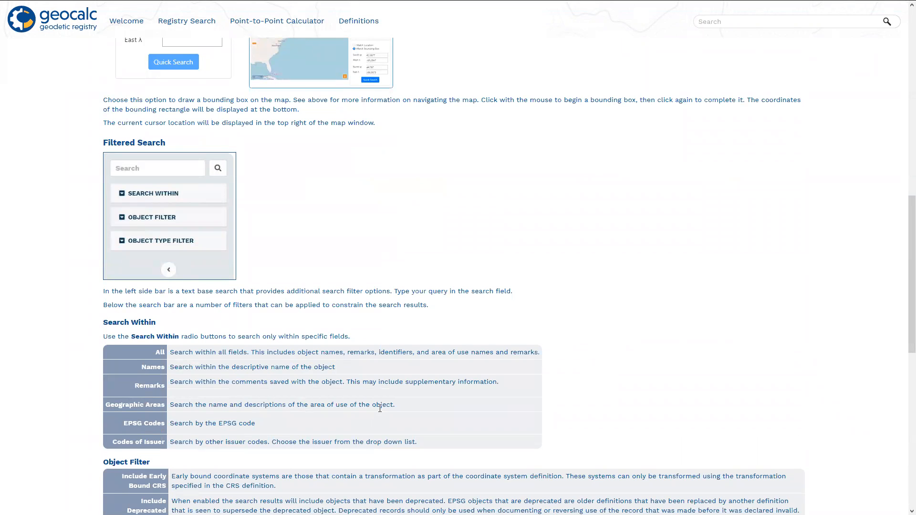
scroll(382, 407, down, 3)
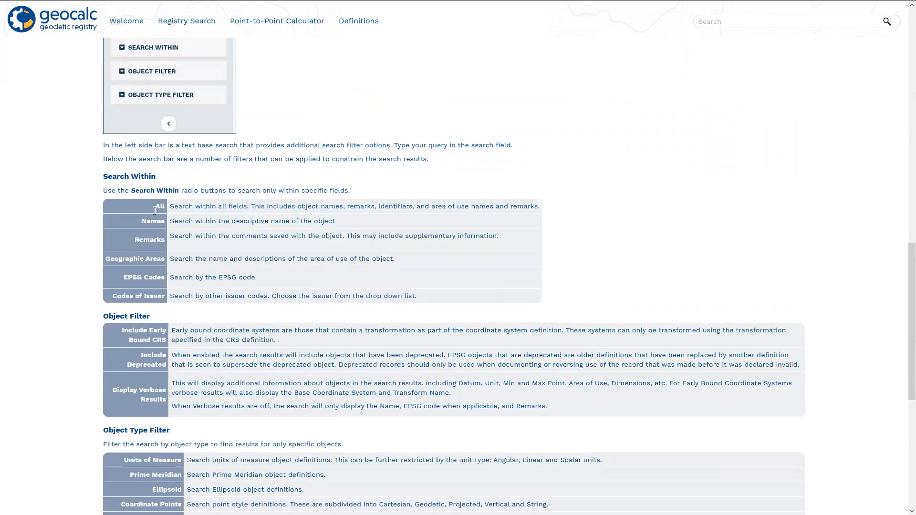
scroll(186, 261, down, 4)
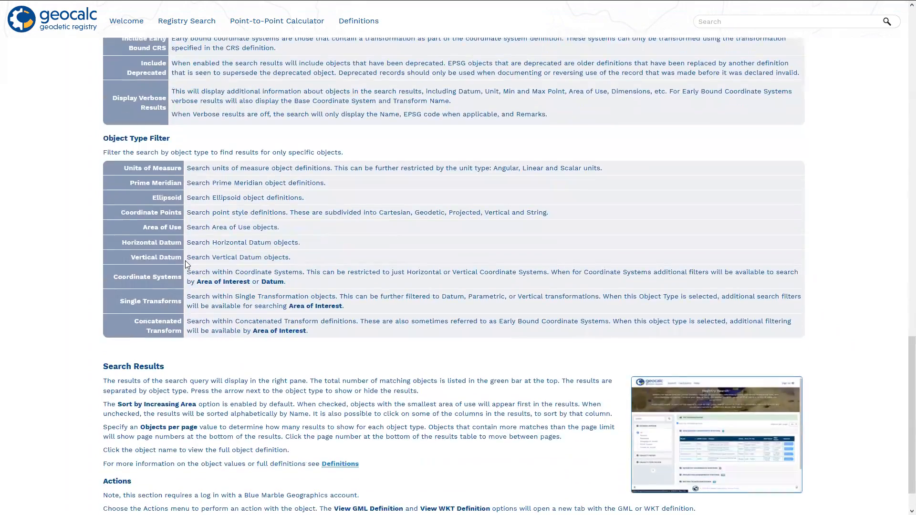
scroll(185, 260, up, 10)
scroll(184, 263, up, 9)
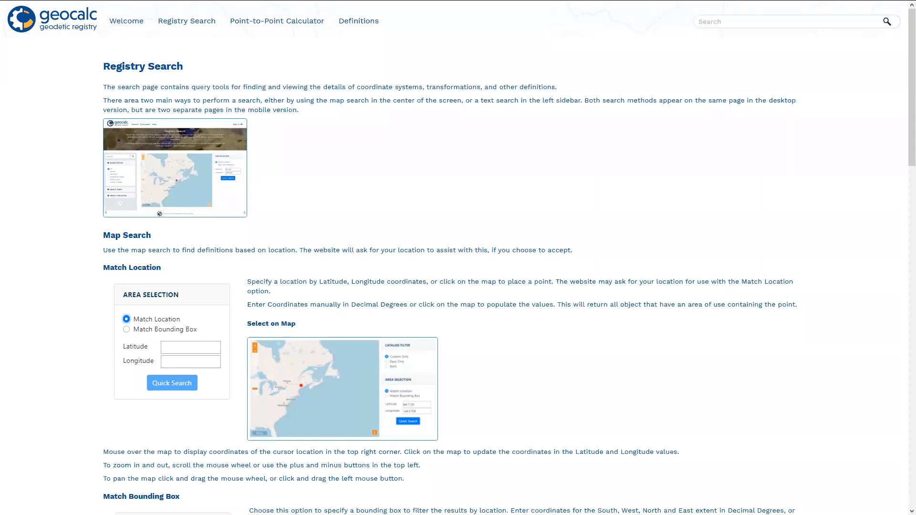
mouse_move(195, 4)
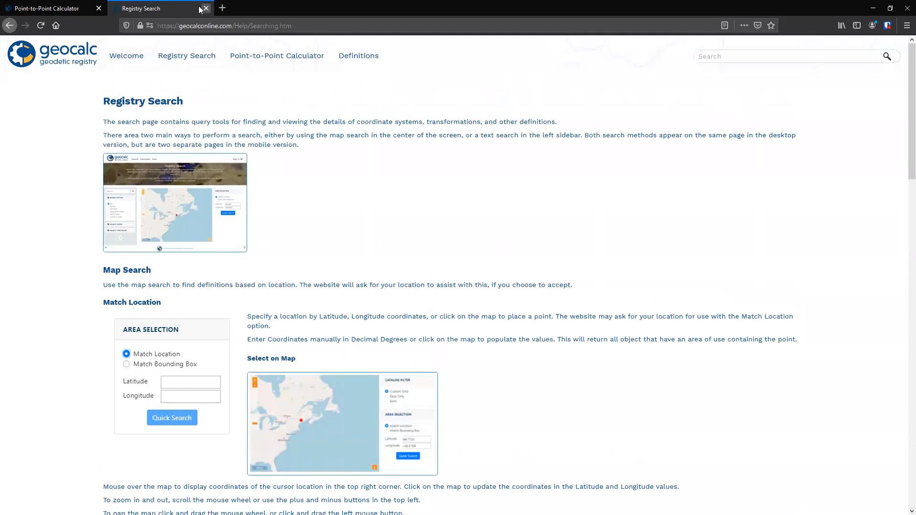
click(206, 8)
- Return to the registry search and search all fields for 4326
click(70, 62)
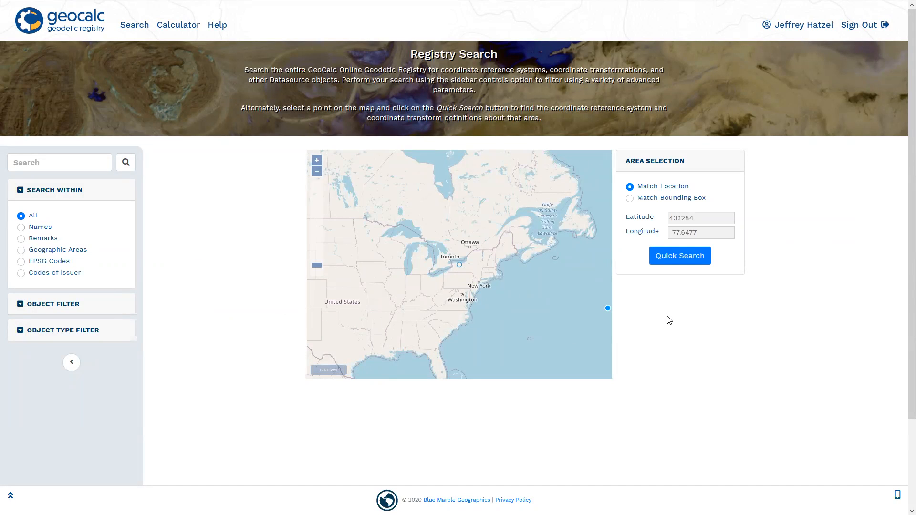
click(60, 158)
text(4326)
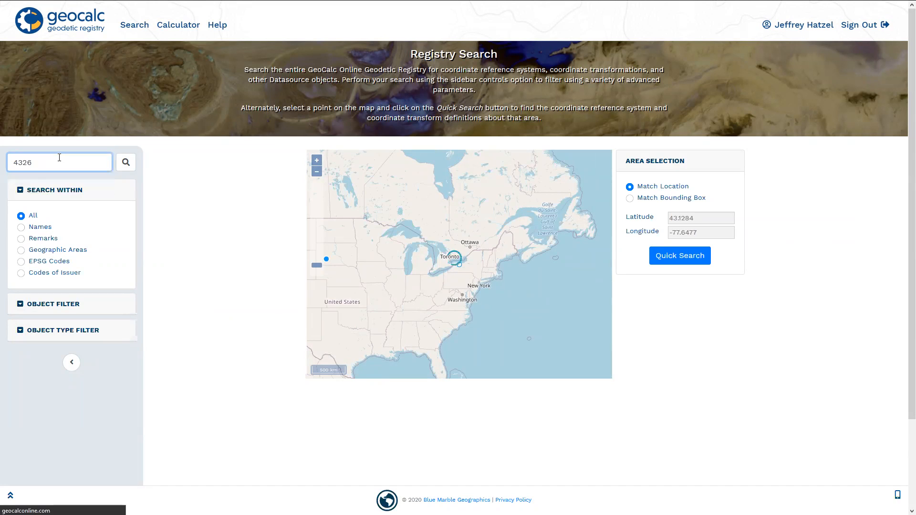
key(Return)
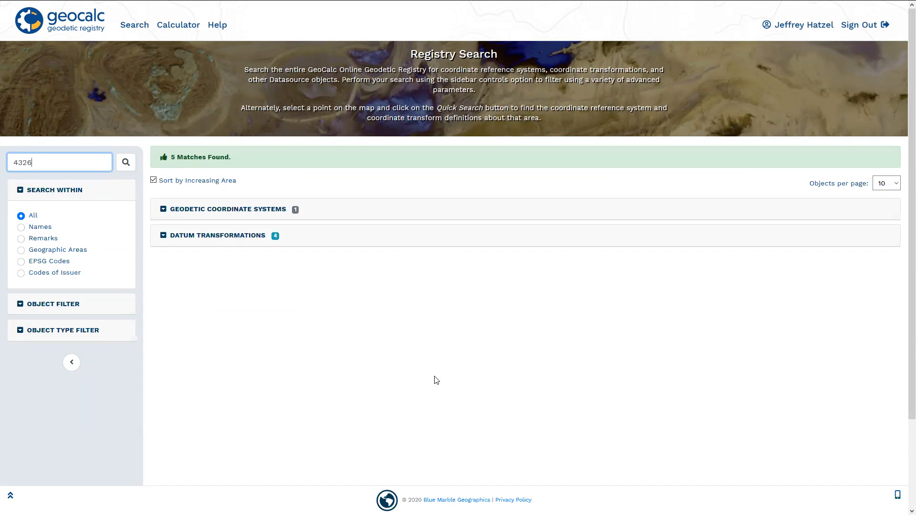
- Expand the late-bound geodetic results and check the actions offered for WGS 84 without choosing one
click(165, 209)
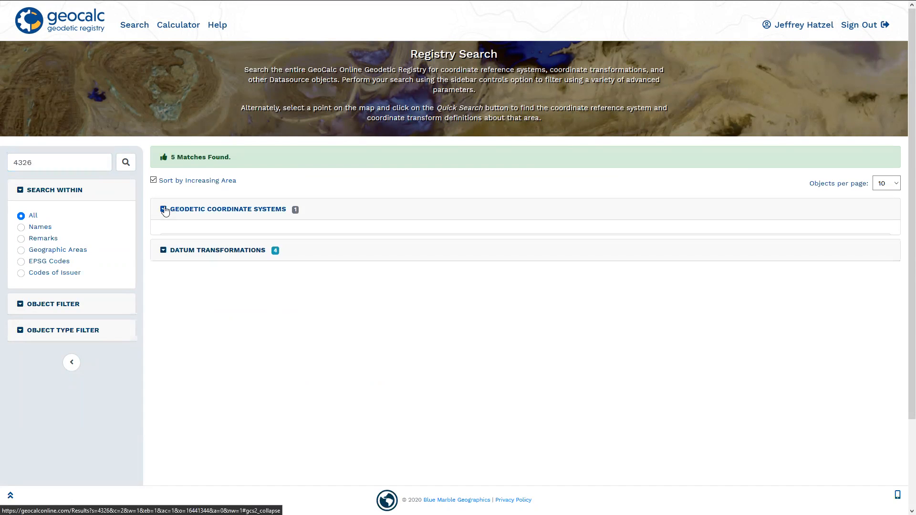
click(173, 244)
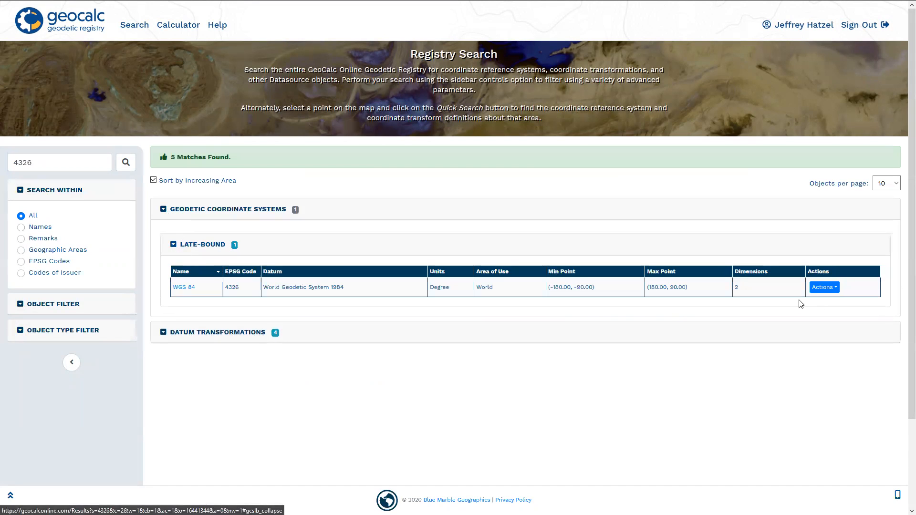
click(817, 287)
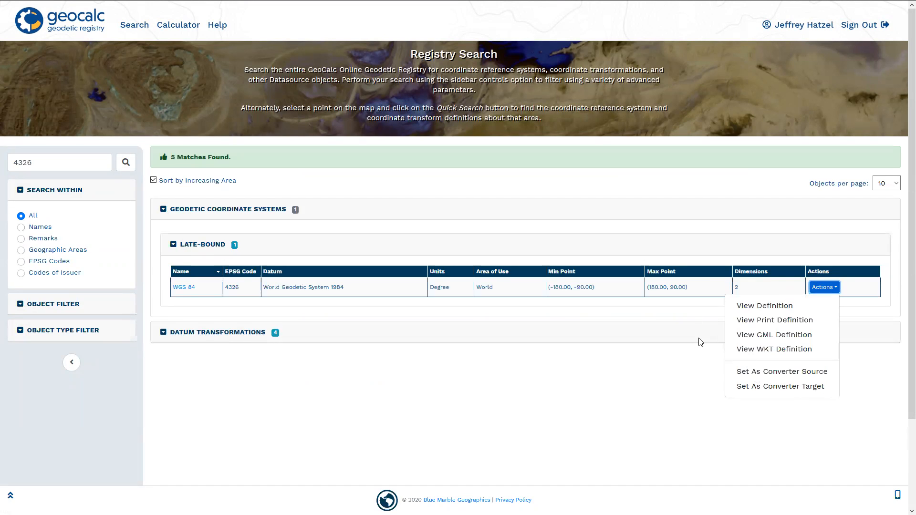
click(673, 401)
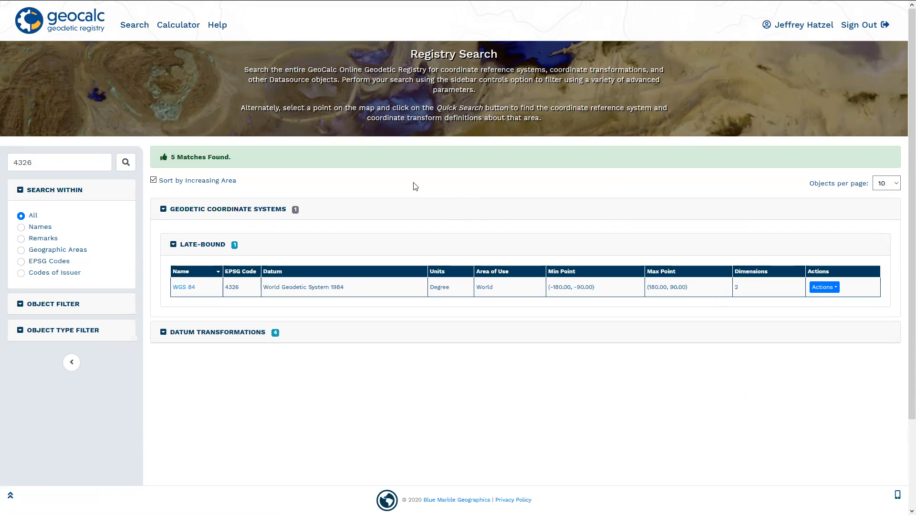
- Revisit the Point-to-Point Calculator and go back to the registry's welcome page
click(180, 25)
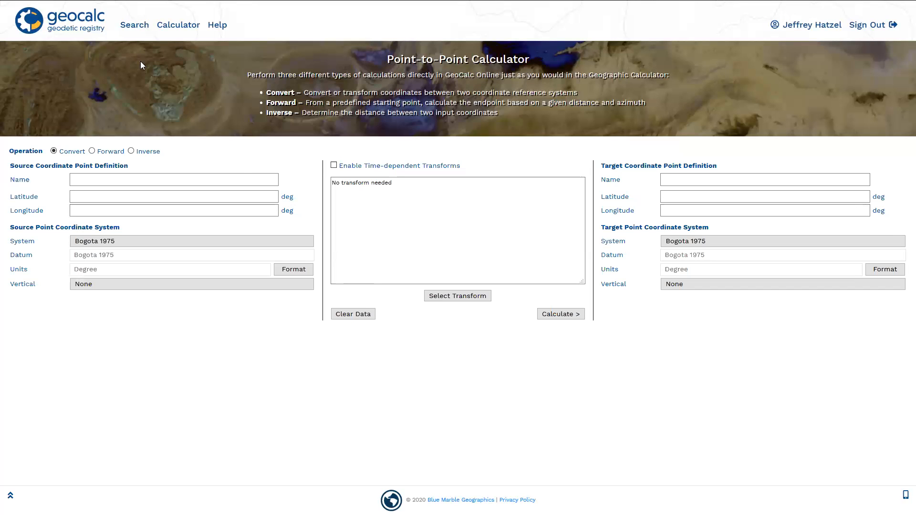
click(94, 38)
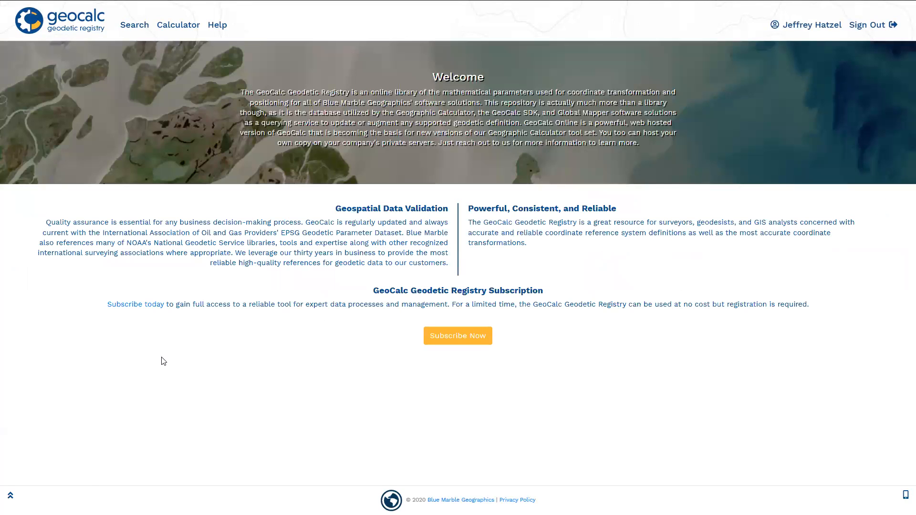